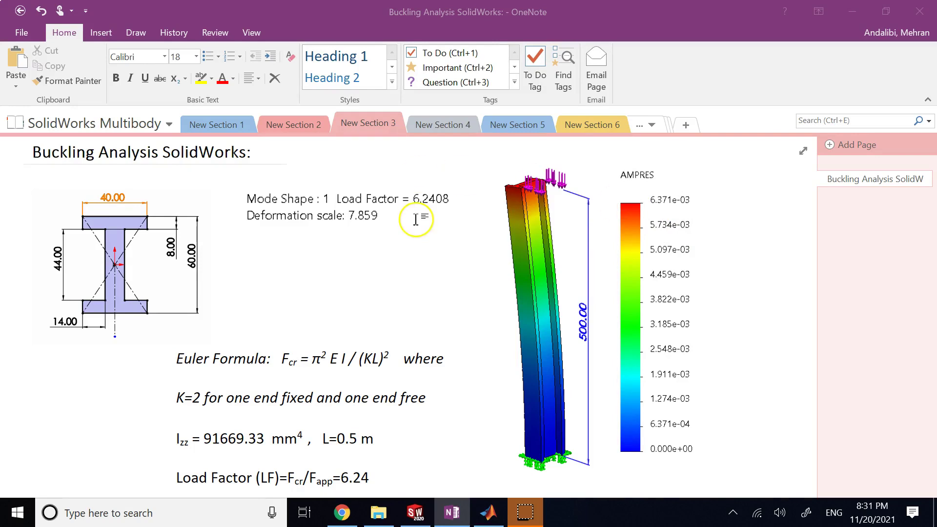
Step: Review the buckling page's title, mode-shape and load factor picture, and Euler formula note
left_click(140, 146)
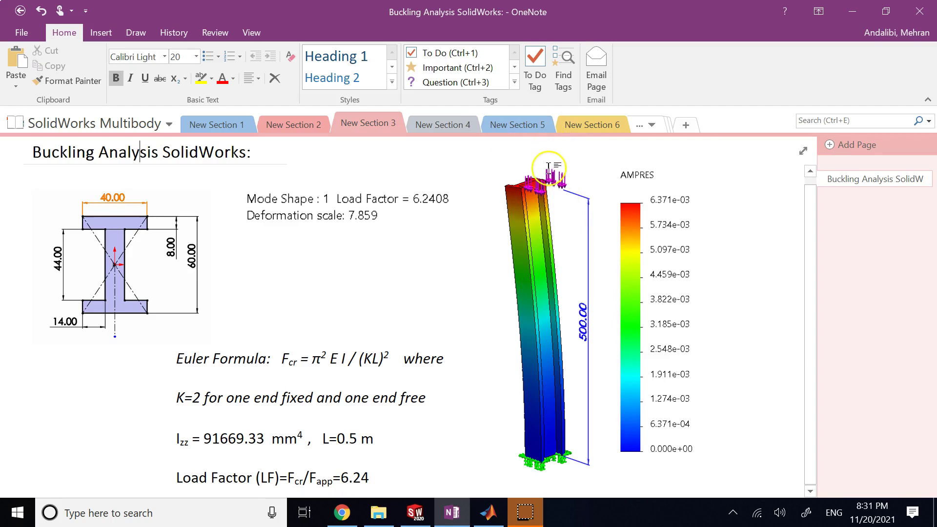
left_click(550, 222)
left_click(193, 210)
scroll(194, 210, "up", 1)
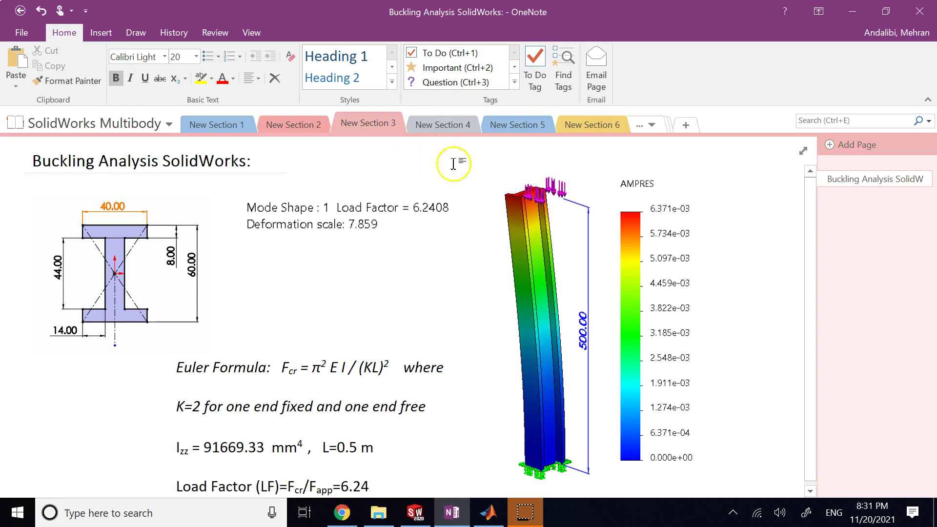
mouse_move(540, 163)
left_mouse_down()
mouse_move(549, 201)
mouse_move(537, 202)
left_mouse_up()
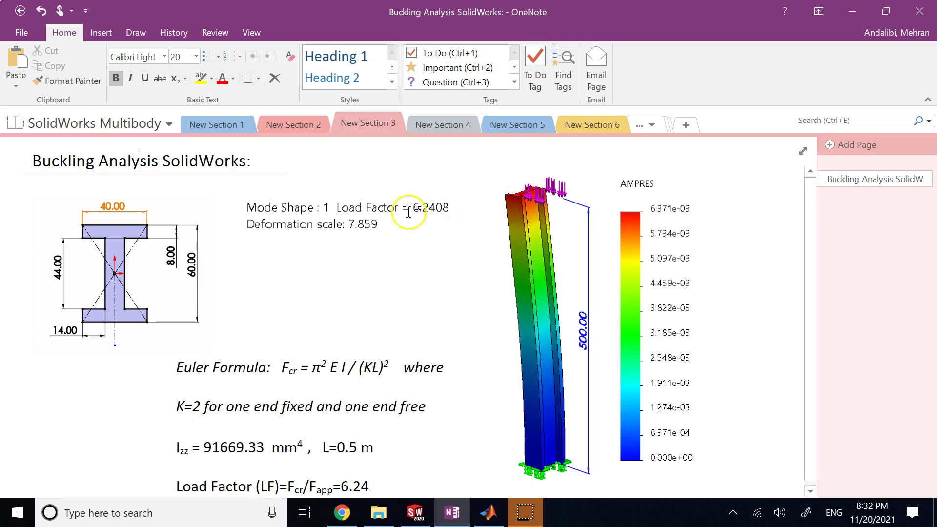
left_click(388, 210)
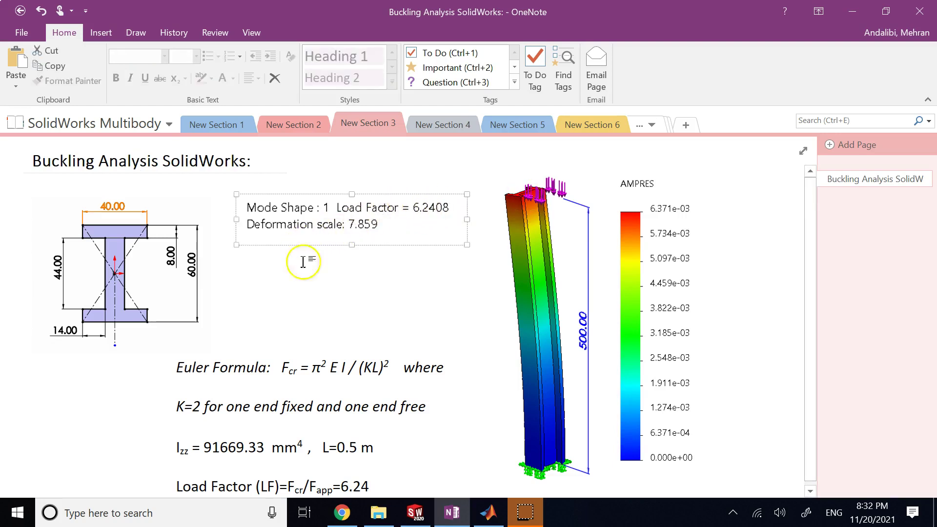
left_click(308, 281)
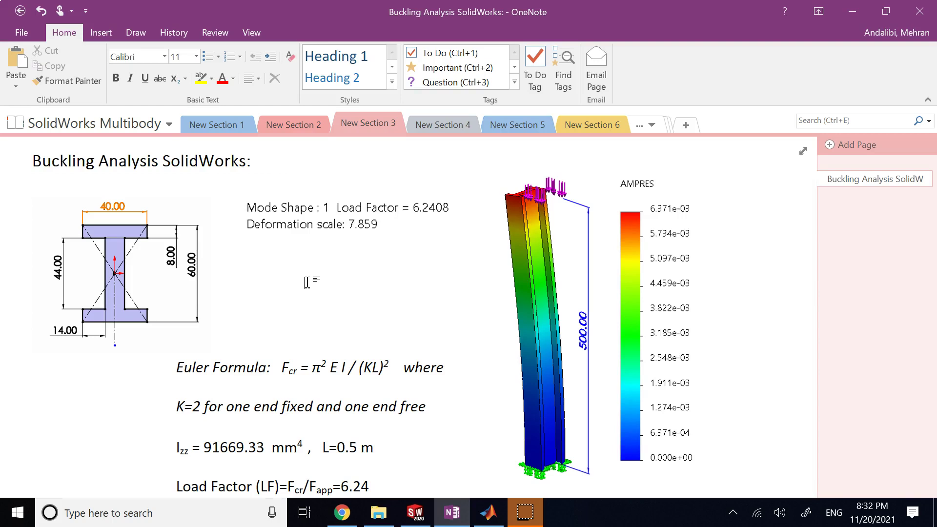
scroll(307, 281, "down", 1)
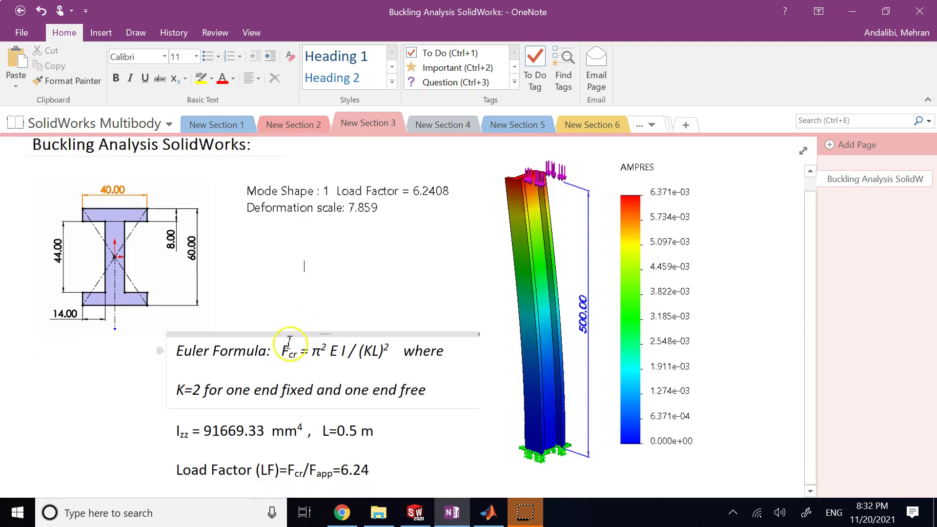
left_click(258, 350)
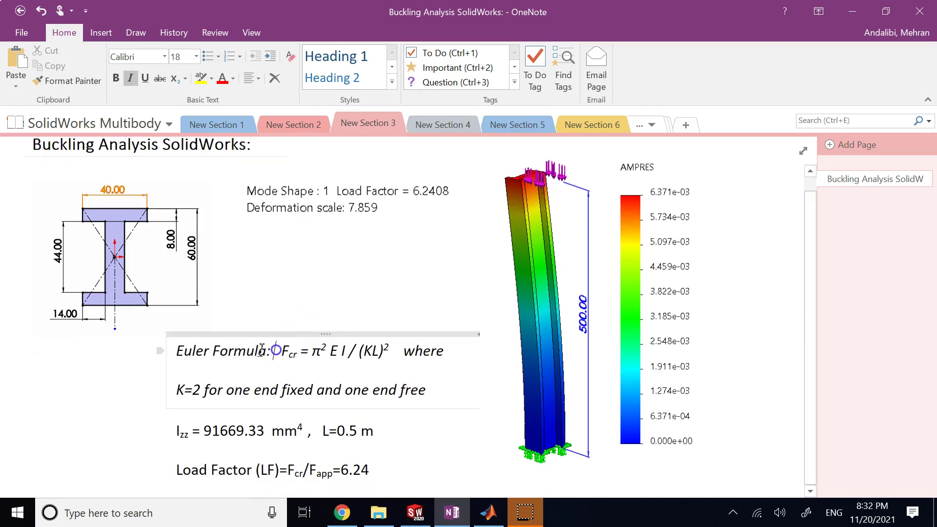
left_click(261, 304)
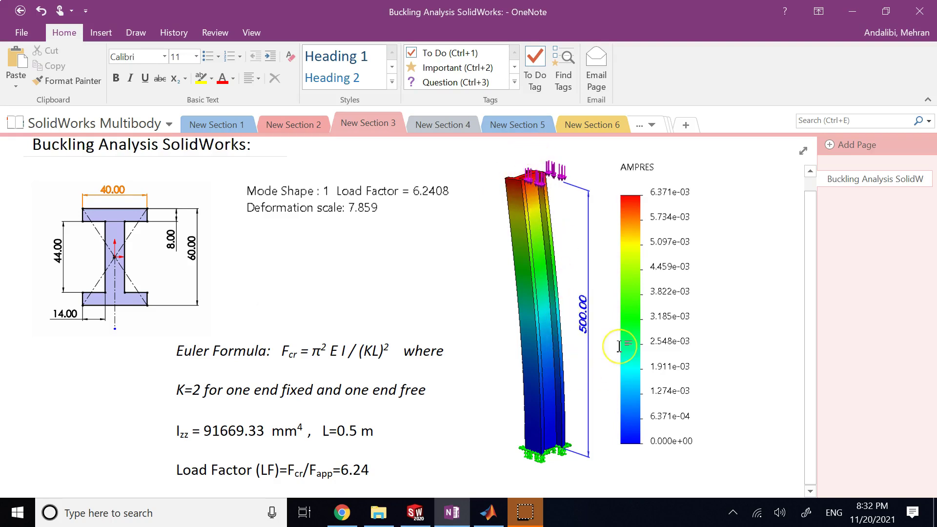
scroll(302, 252, "up", 1)
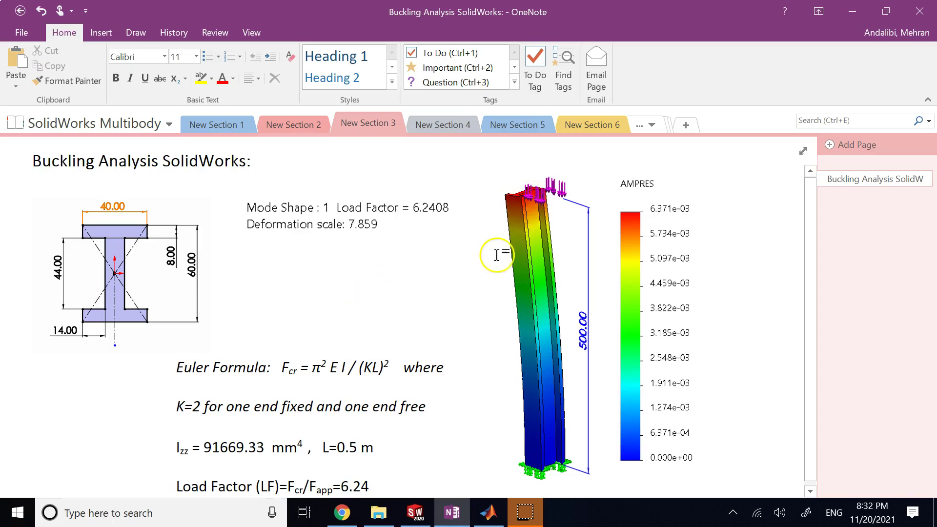
Step: Pick out the Euler formula's terms: Formula, π², E, I and KL
scroll(416, 274, "down", 1)
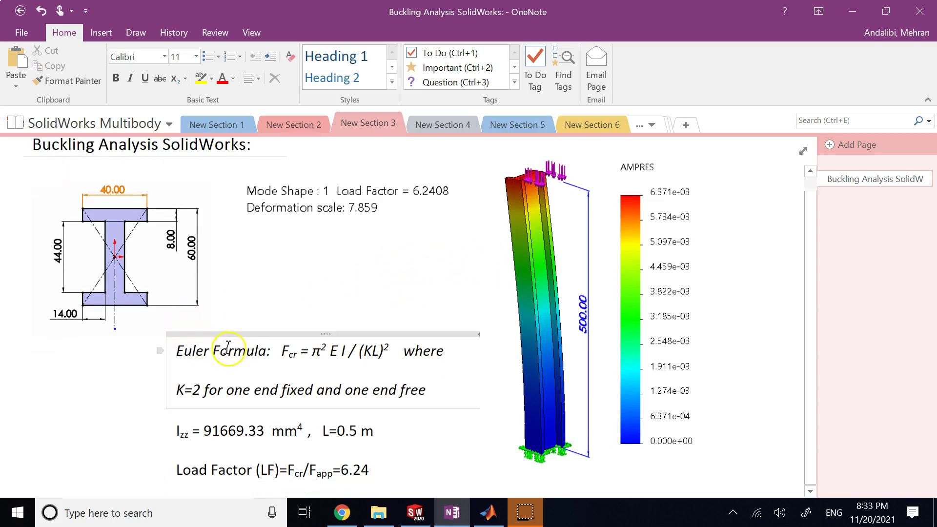
double_click(243, 353)
left_click(258, 356)
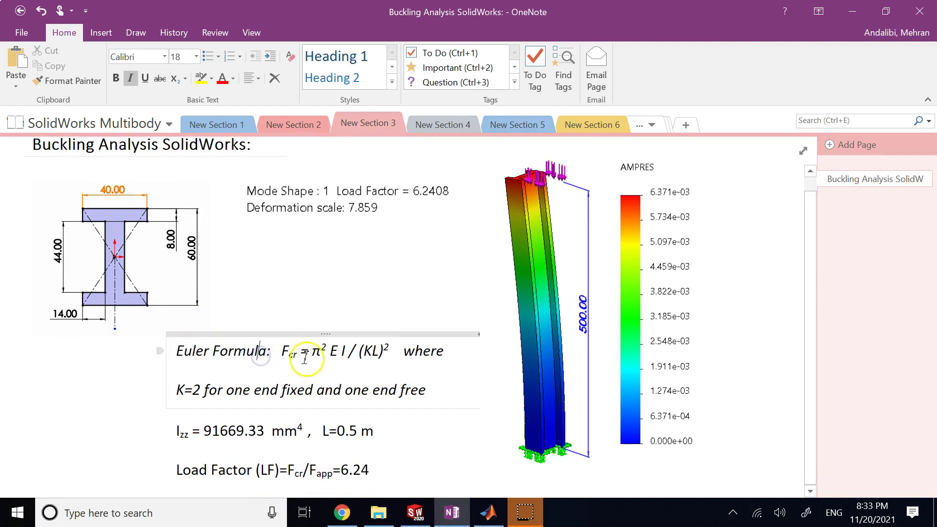
left_click_drag(314, 355, 326, 352)
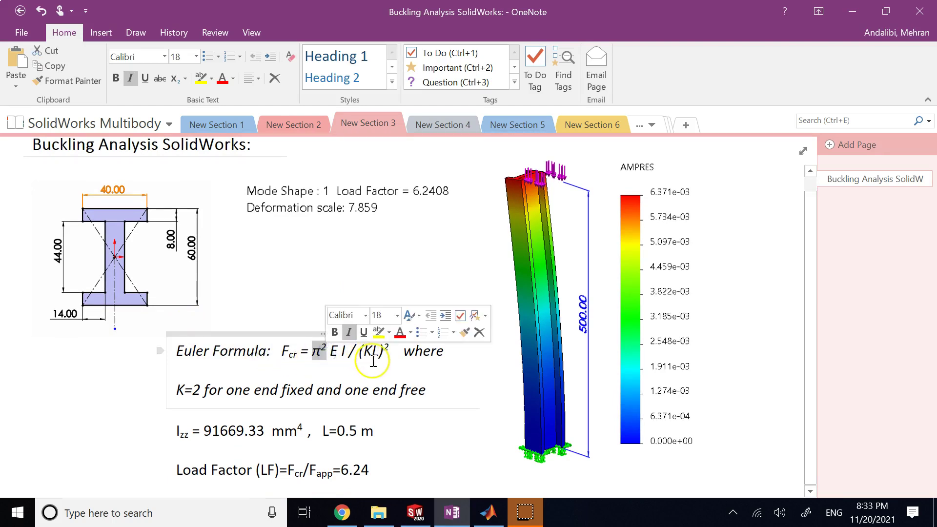
left_click(335, 356)
double_click(334, 356)
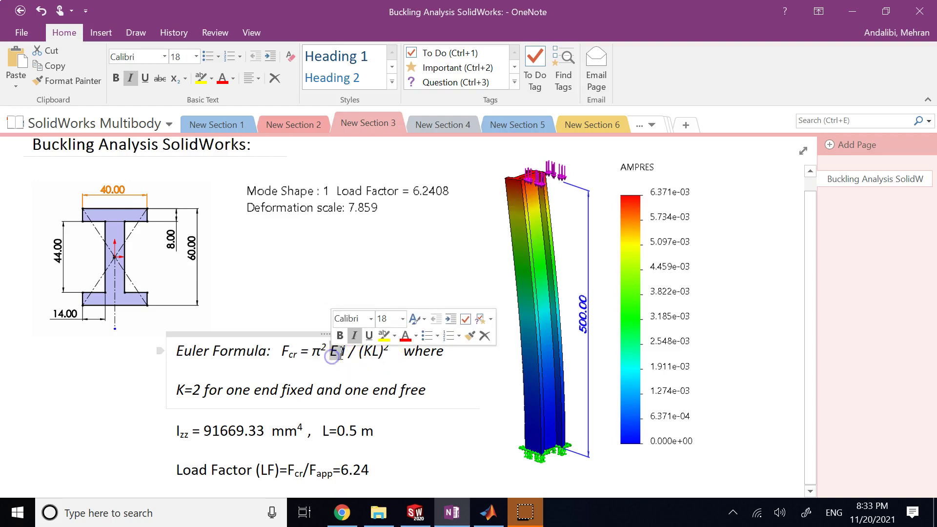
left_click(344, 351)
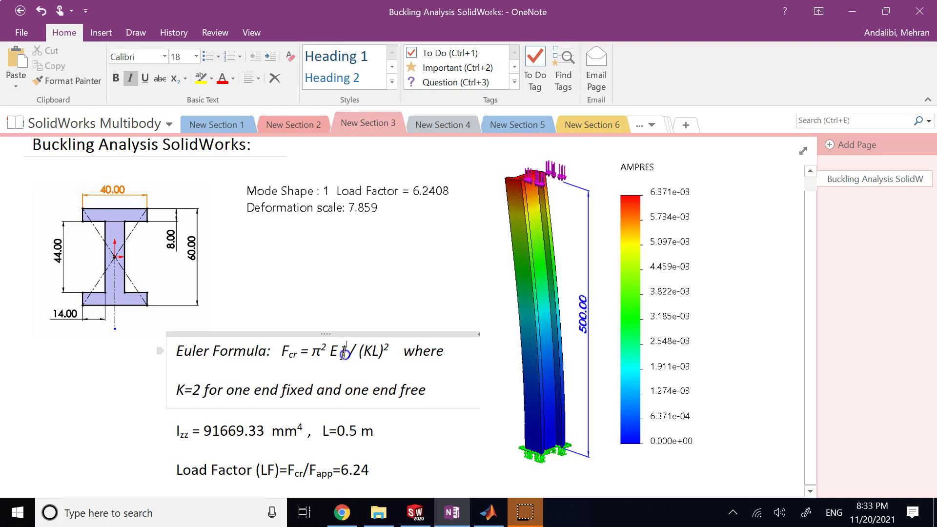
double_click(344, 352)
left_click(303, 281)
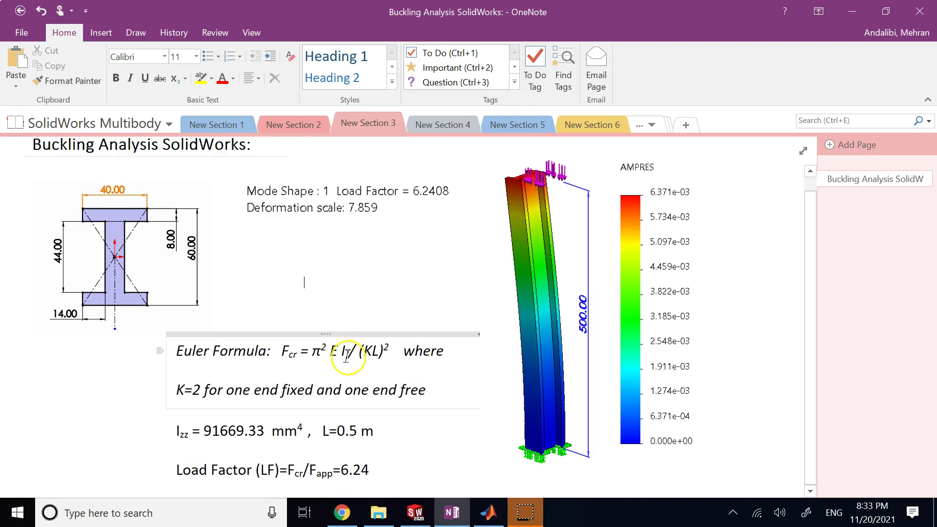
left_click(346, 355)
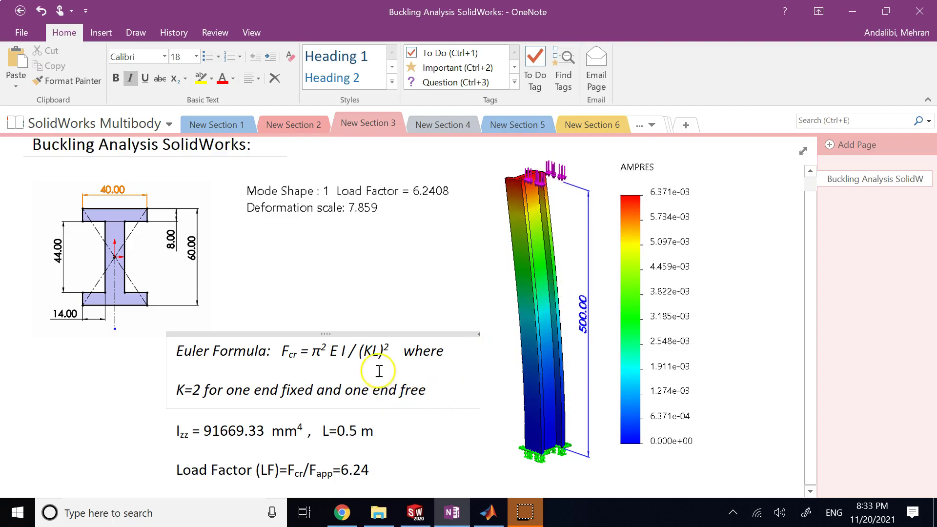
double_click(369, 350)
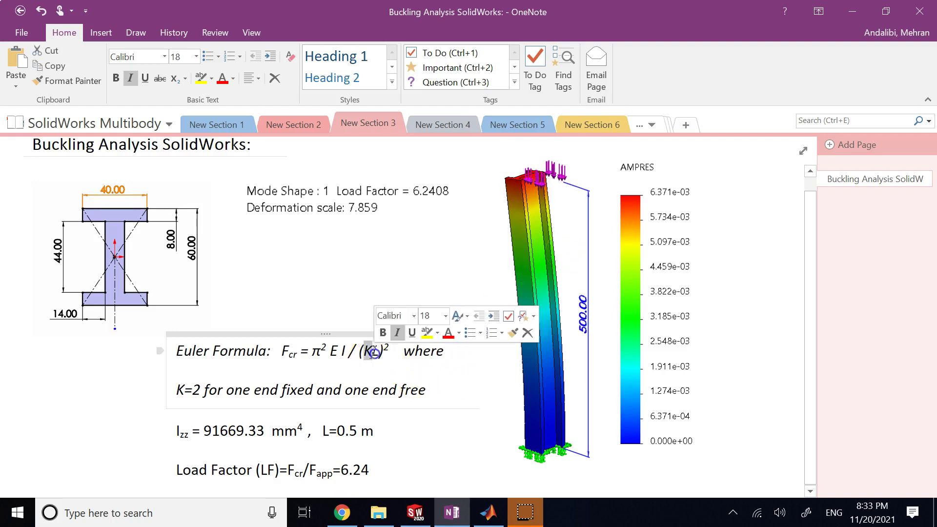
left_click(340, 283)
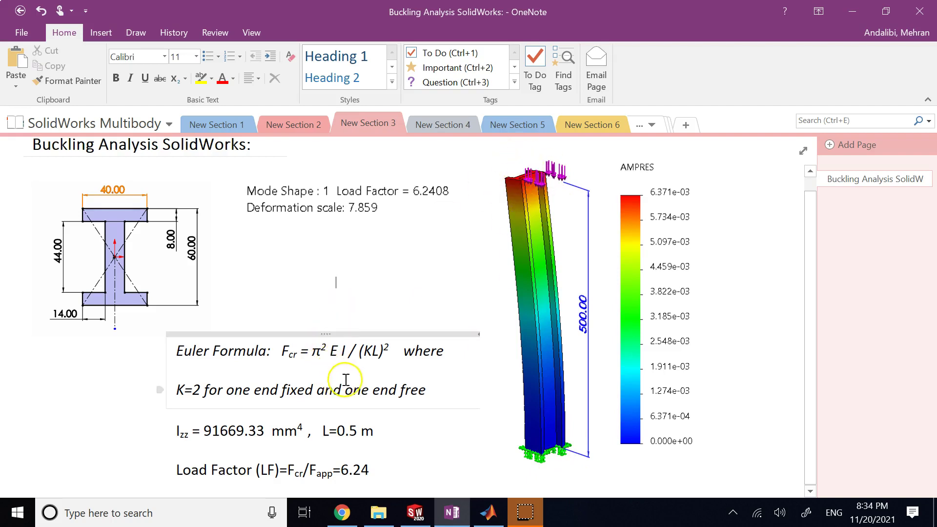
Step: Add a subscript 'min' after I in the Euler formula
left_click(343, 351)
type("min")
key("shift+Left")
key("shift+Left")
key("shift+Left")
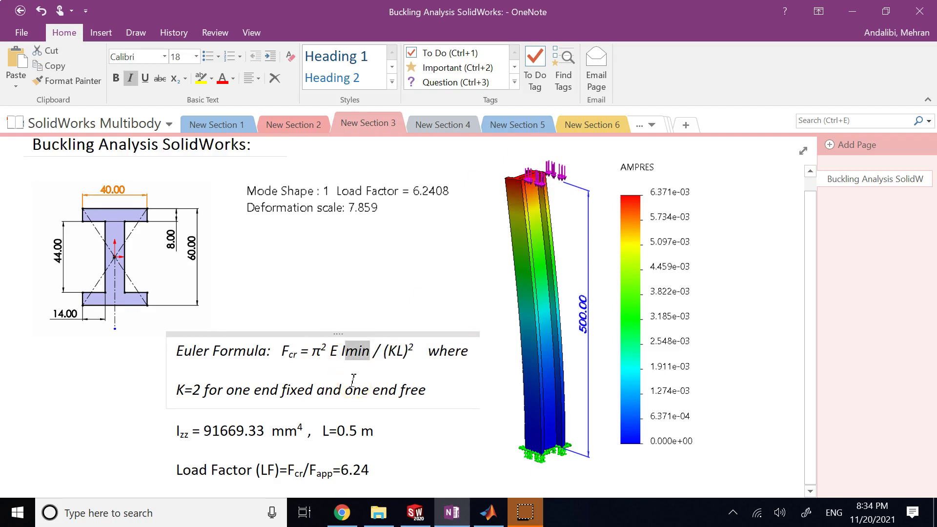
left_click(175, 78)
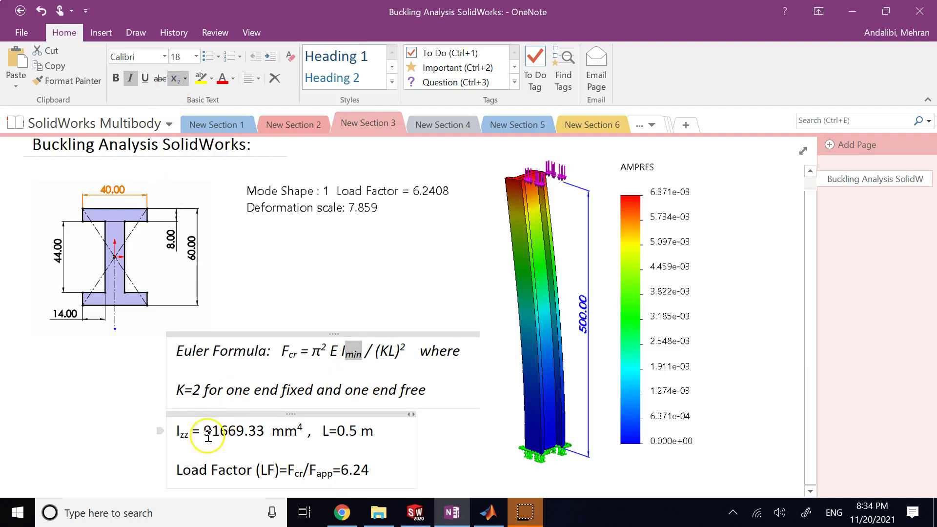
Step: Change the Izz line's subscript to min so it reads Imin = 91669.33 mm⁴
left_click(185, 434)
key("BackSpace")
type("min")
key("Delete")
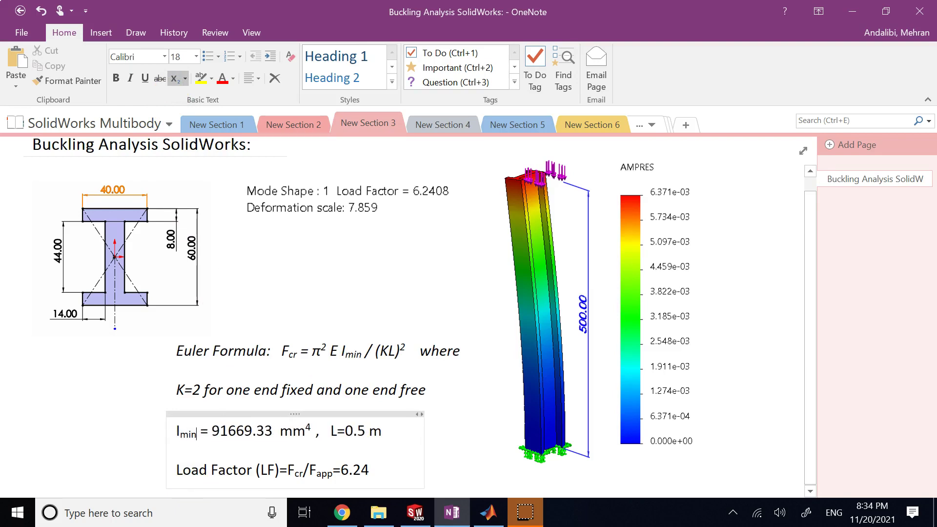
left_click(621, 319)
left_click(308, 347)
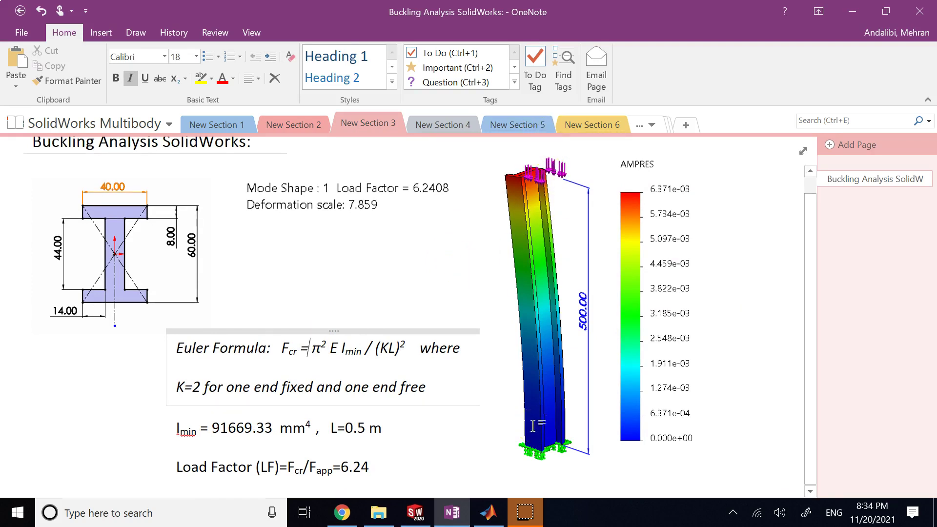
scroll(533, 426, "up", 1)
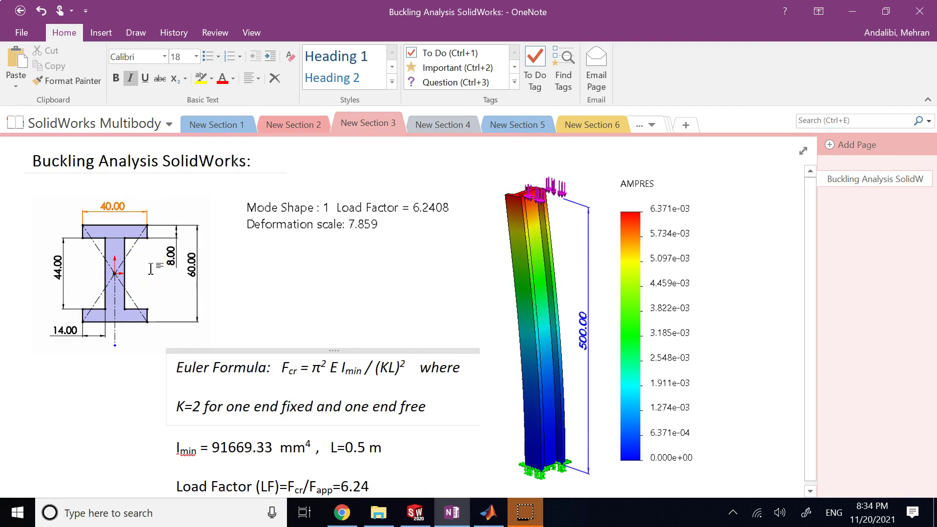
Step: Glance at the SOLIDWORKS I_beam part, then return to the OneNote buckling notes
left_click(415, 513)
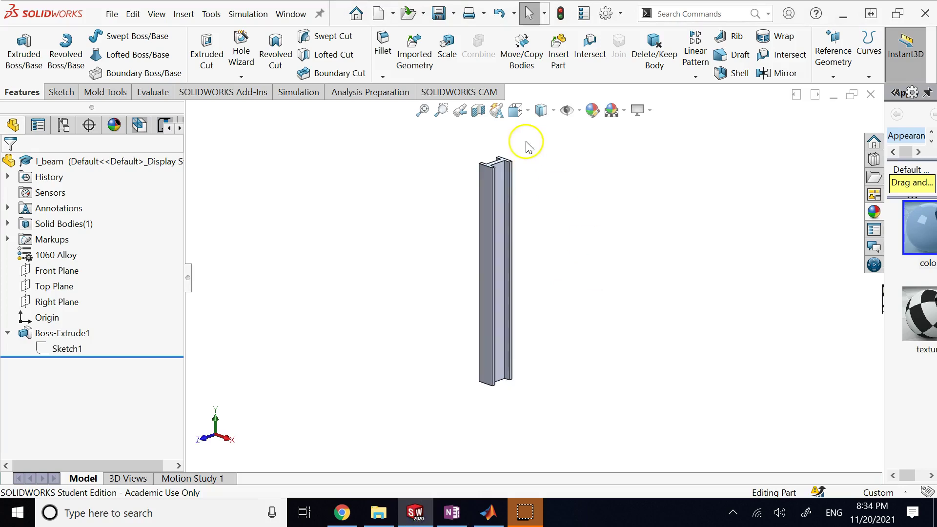
scroll(548, 222, "down", 1)
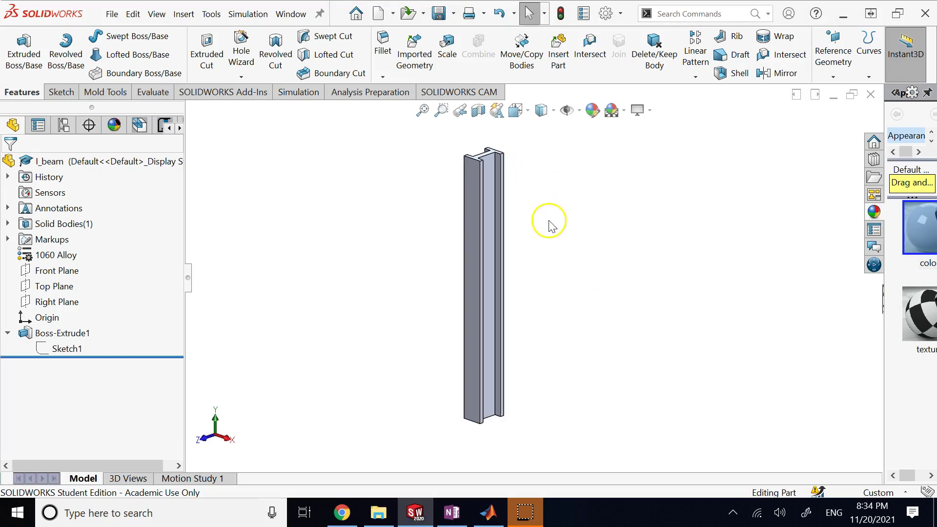
left_click(437, 518)
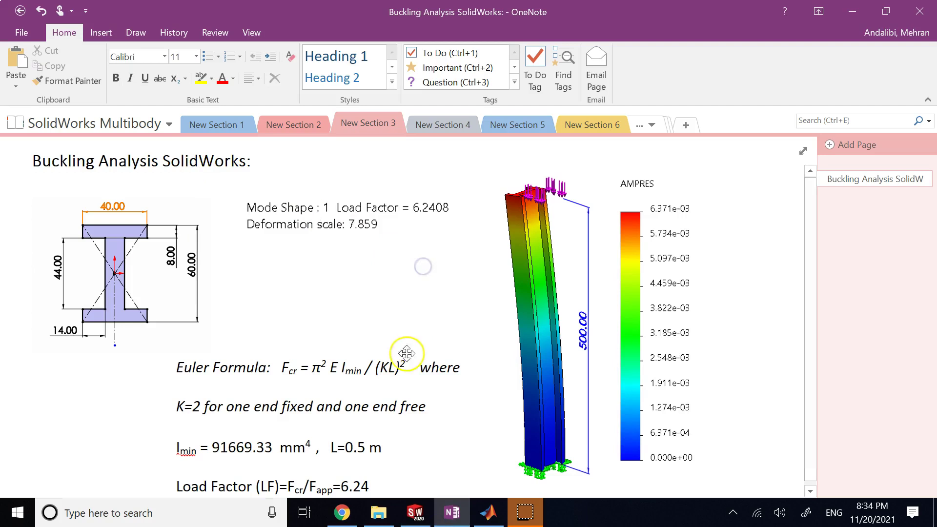
Step: Highlight L, E and Imin in the Euler formula in turn
left_click(394, 370)
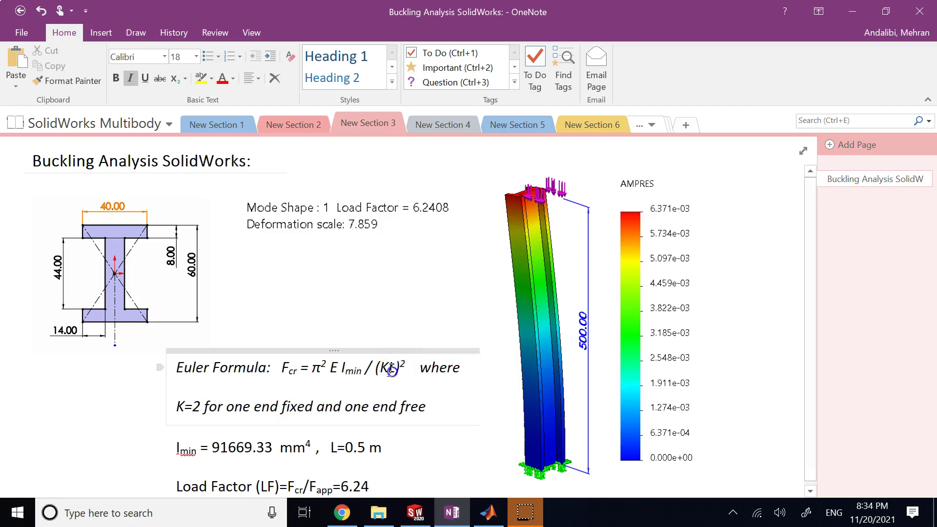
key("shift+Left")
left_click(419, 283)
left_click_drag(336, 375, 333, 374)
left_click(333, 309)
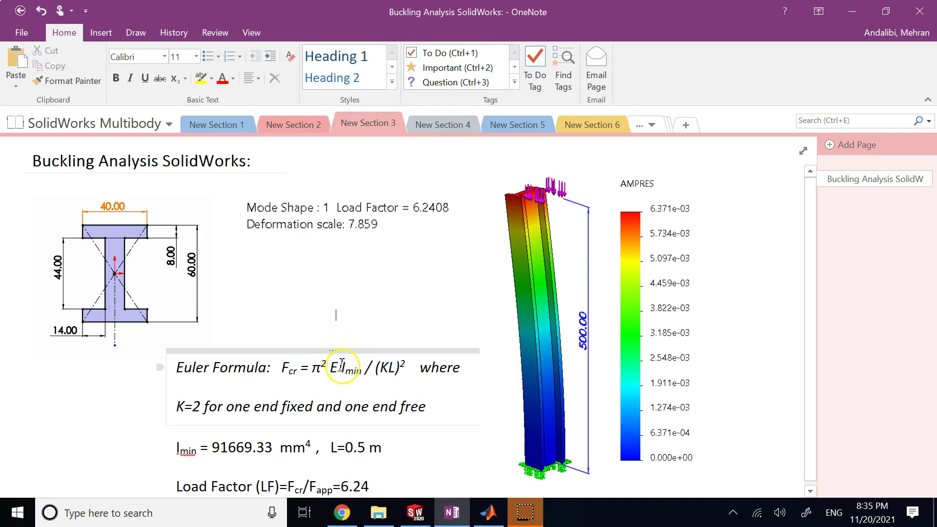
left_click_drag(341, 366, 363, 367)
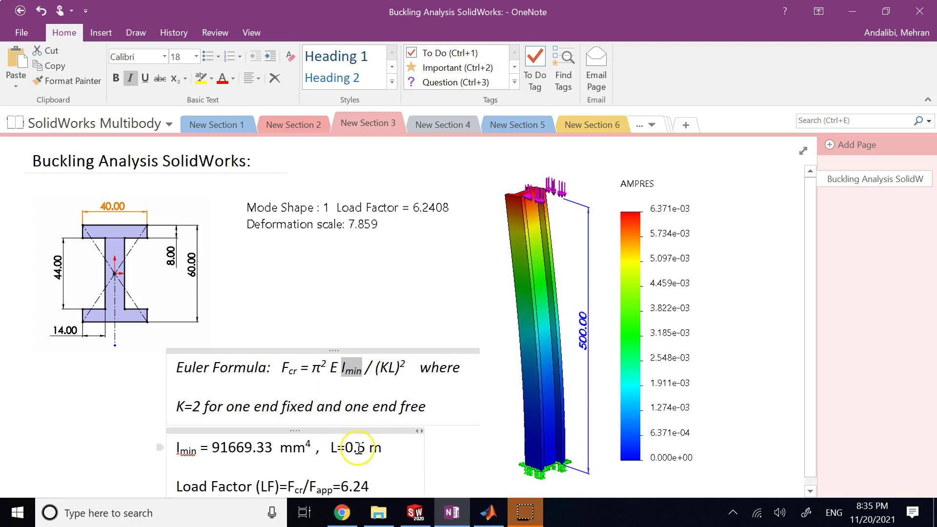
Step: Compute section properties of the I-beam's top face: area 1168.00 mm², Izz 91669.33 mm⁴
left_click(410, 512)
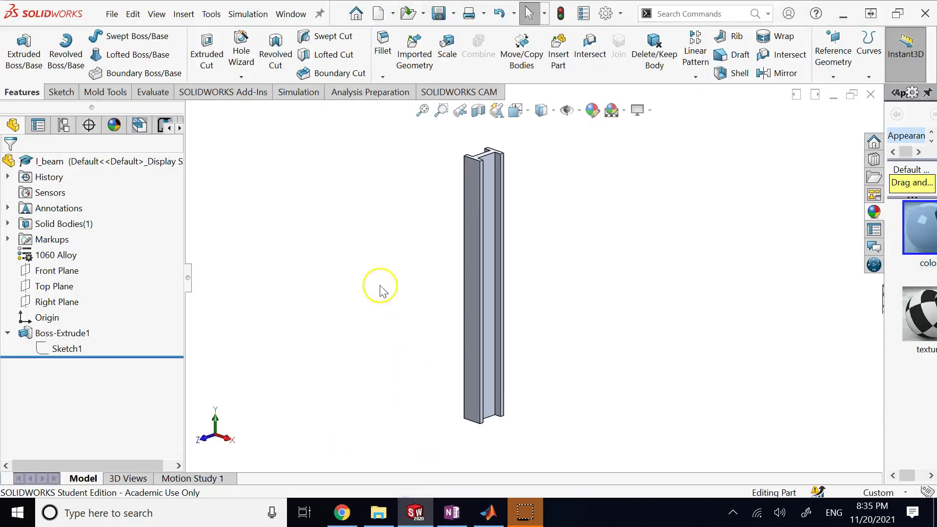
left_click(151, 93)
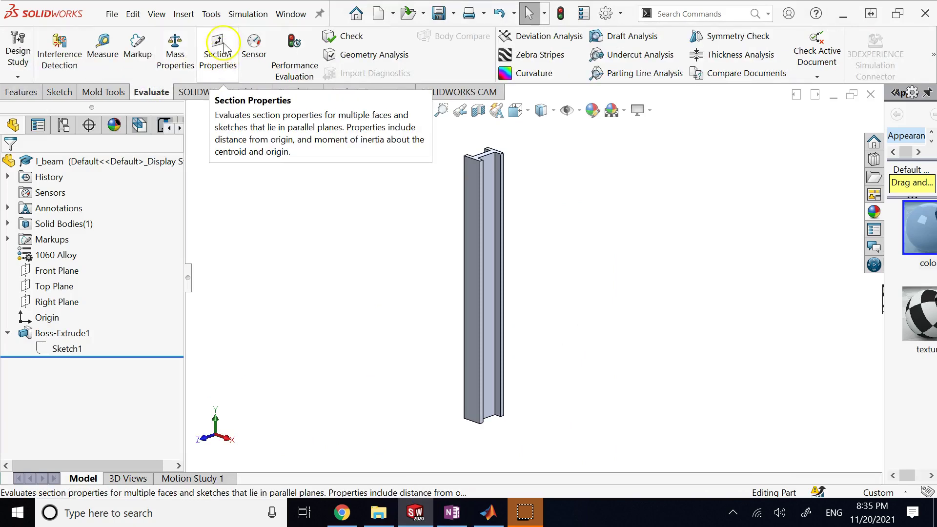
left_click(220, 48)
scroll(500, 148, "down", 4)
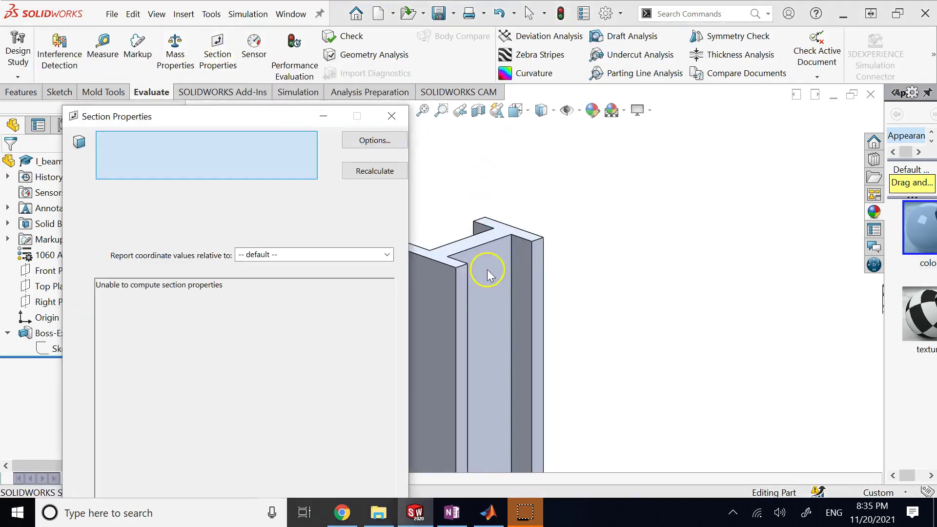
left_click(488, 241)
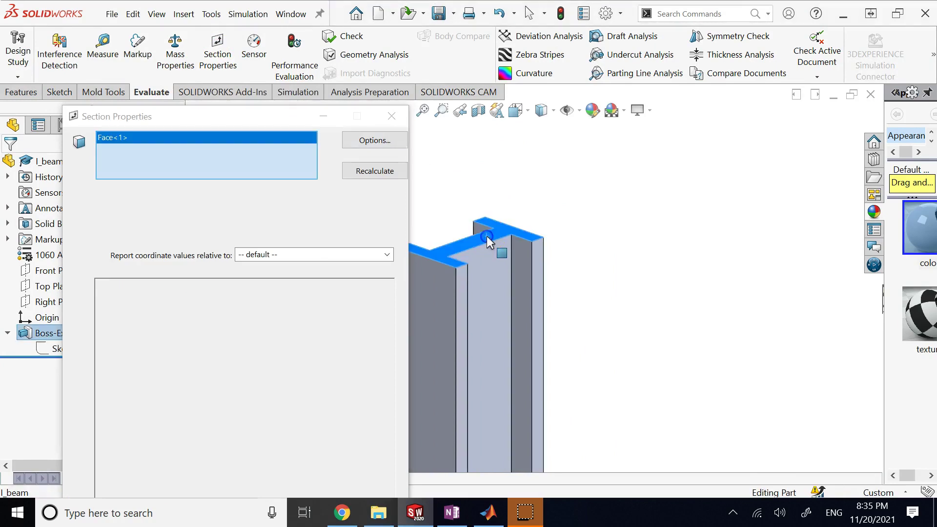
left_click(372, 170)
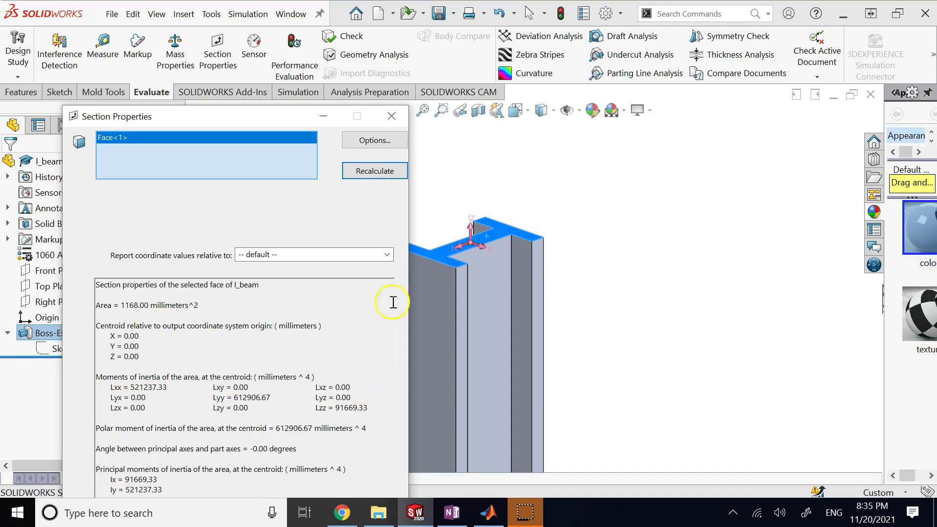
Step: Move the Section Properties results to the right and highlight the moment-of-inertia rows
left_click_drag(218, 122, 836, 96)
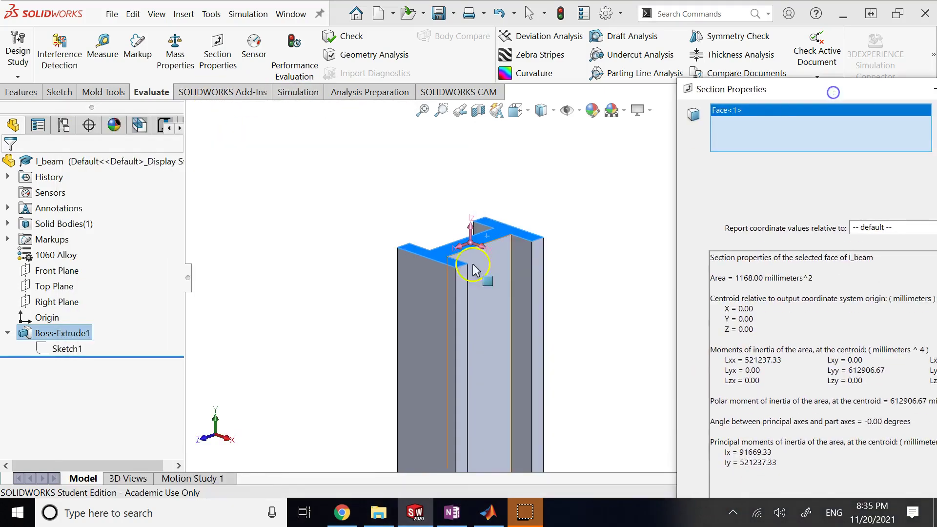
left_click_drag(717, 95, 605, 70)
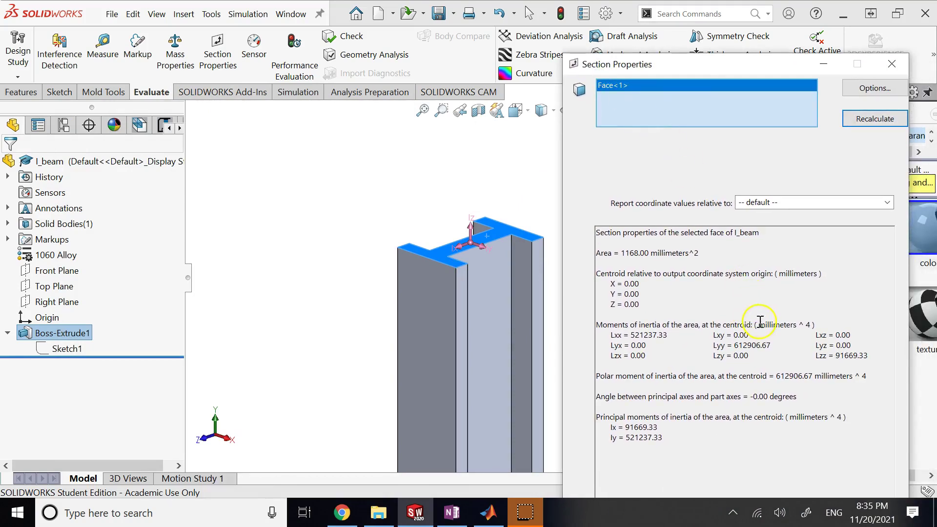
left_click_drag(760, 323, 812, 323)
left_click_drag(871, 356, 616, 332)
left_click(342, 152)
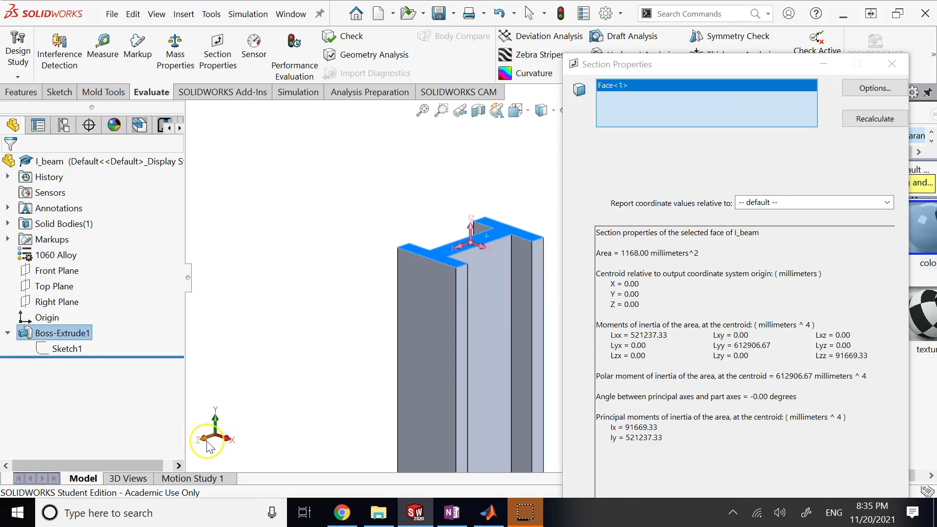
triple_click(615, 340)
left_click(618, 338)
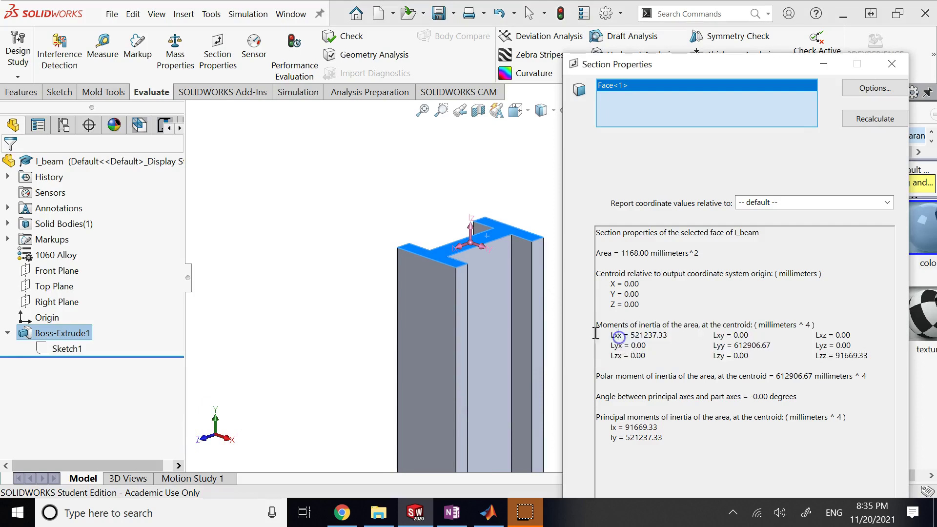
double_click(632, 335)
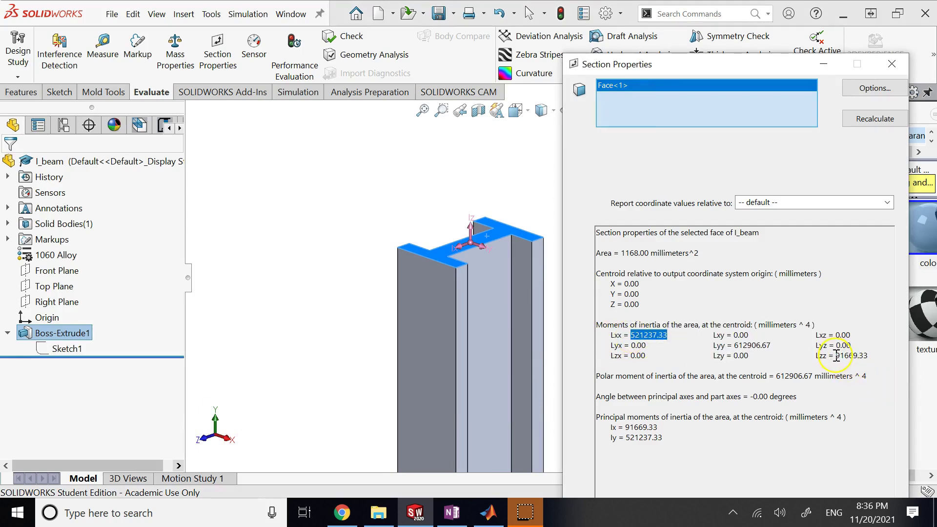
left_click_drag(837, 356, 845, 356)
left_click(323, 147)
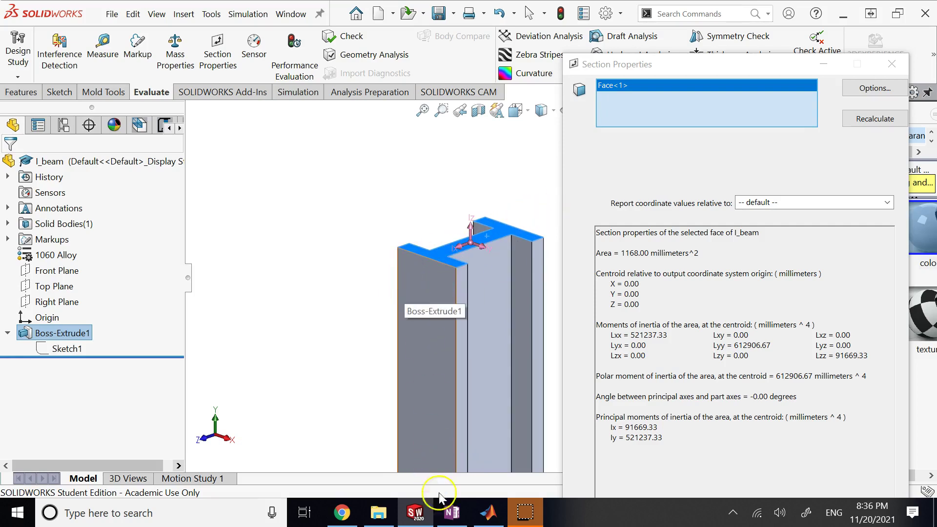
Step: In OneNote, draw a red vertical line through the I-beam cross-section sketch
left_click(452, 513)
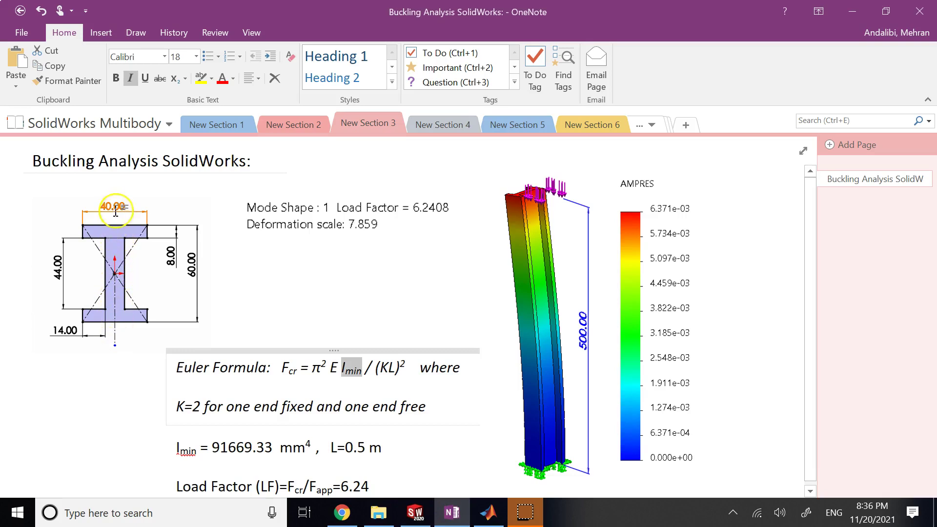
left_click(94, 34)
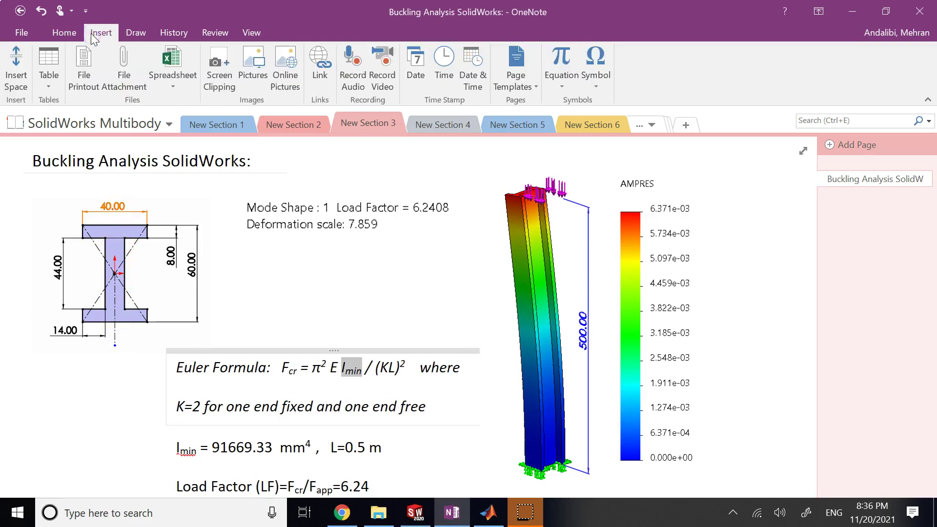
left_click(136, 32)
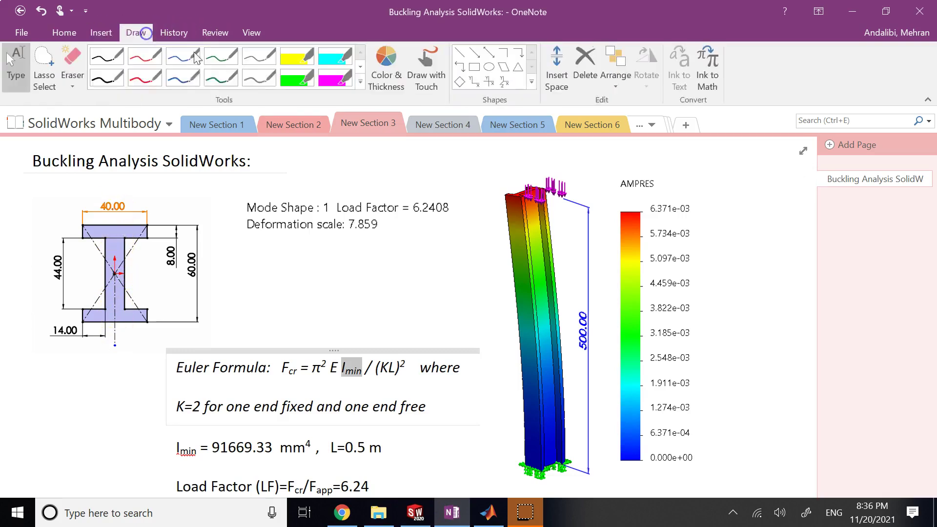
left_click(146, 78)
left_click(460, 52)
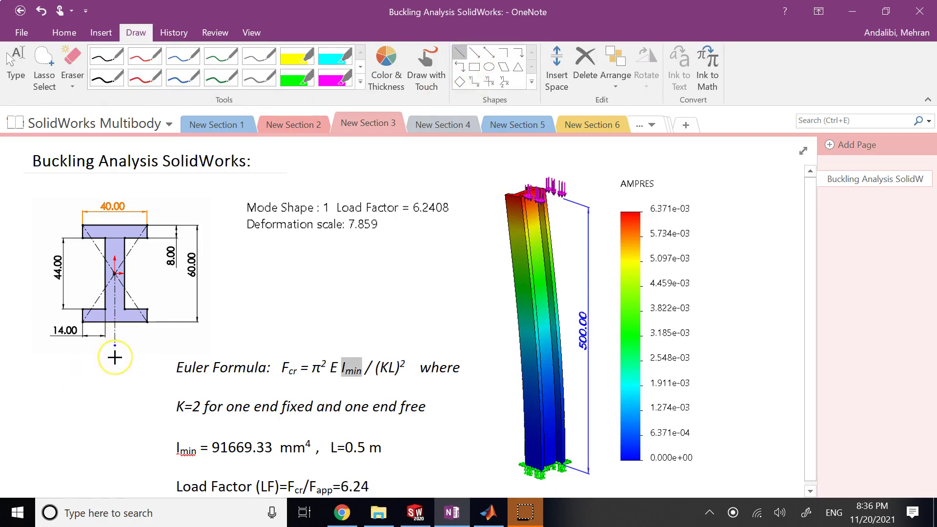
left_click_drag(115, 358, 116, 216)
mouse_move(112, 357)
left_mouse_down()
mouse_move(131, 347)
mouse_move(115, 348)
left_mouse_up()
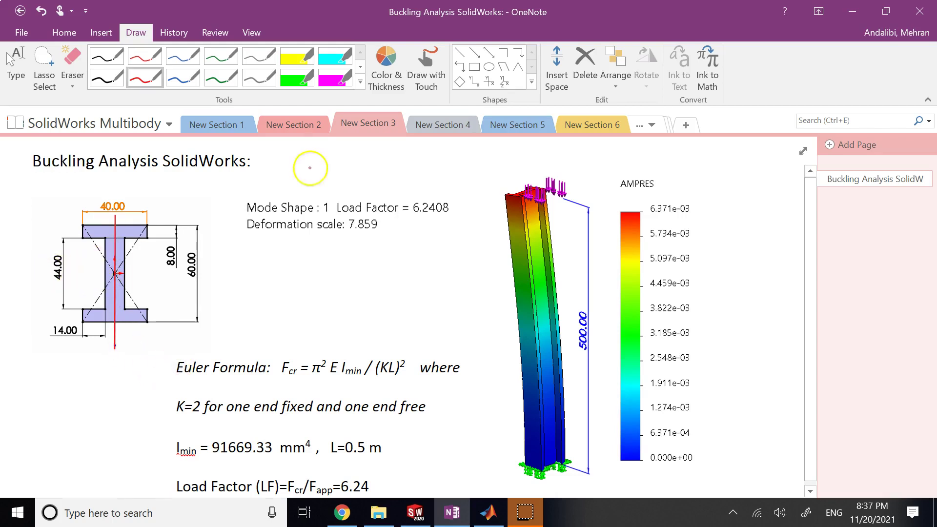
Step: Draw a green horizontal line across the section and adjust its position and length
left_click(221, 77)
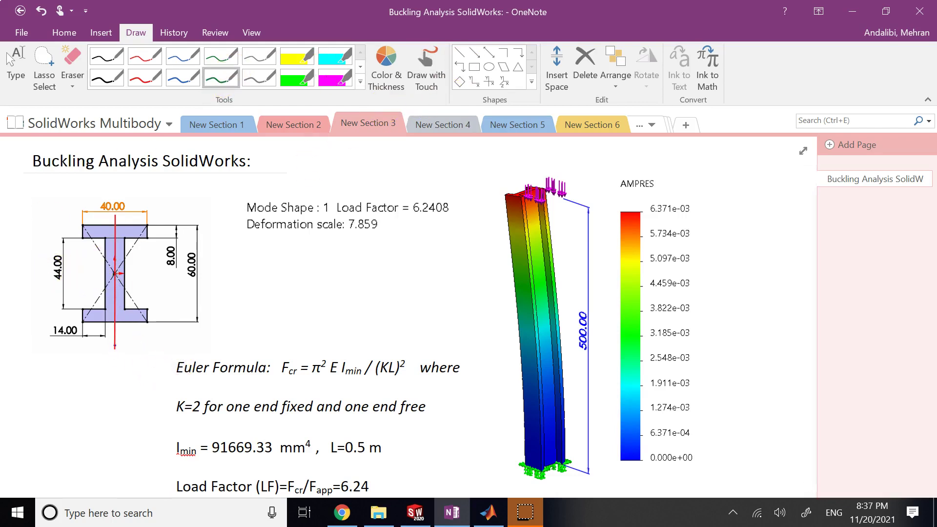
left_click(461, 54)
left_click(42, 273)
left_click_drag(42, 274, 215, 276)
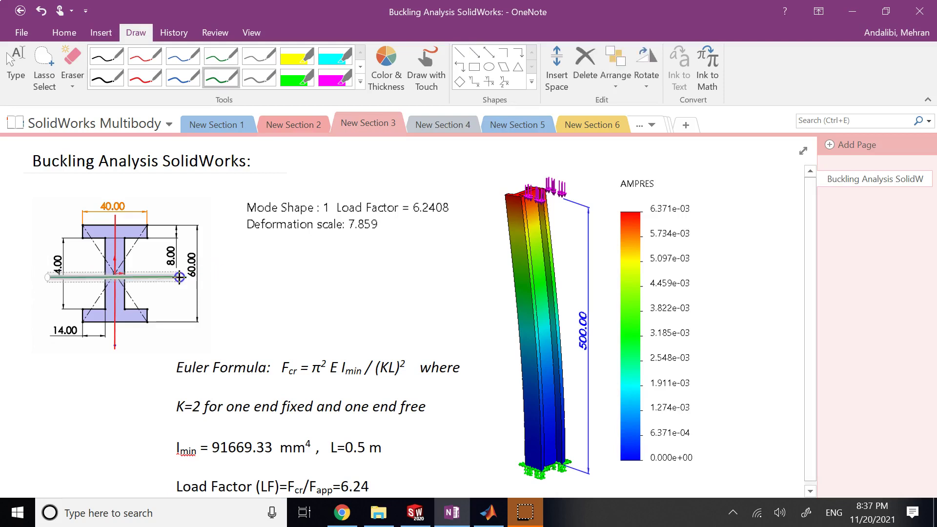
mouse_move(137, 277)
left_mouse_down()
mouse_move(149, 261)
mouse_move(153, 276)
left_mouse_up()
left_click_drag(215, 276, 156, 271)
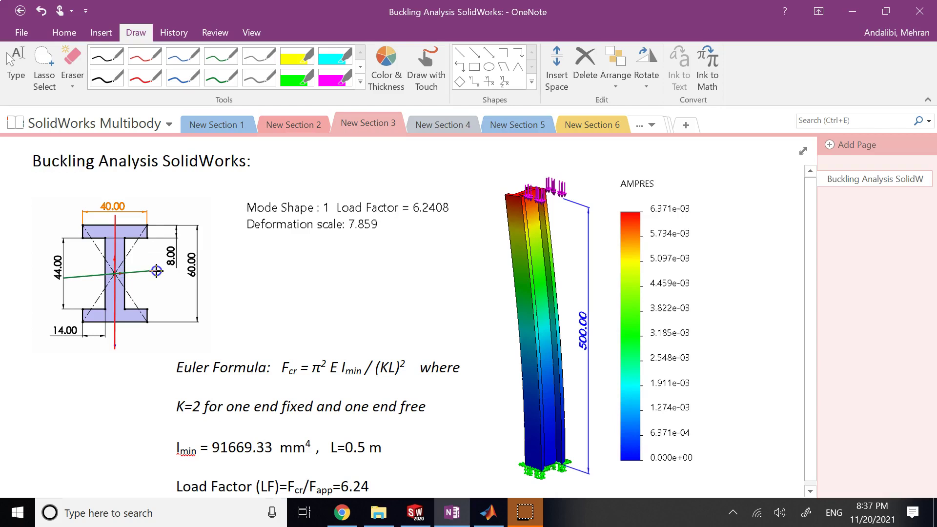
left_click_drag(60, 276, 69, 272)
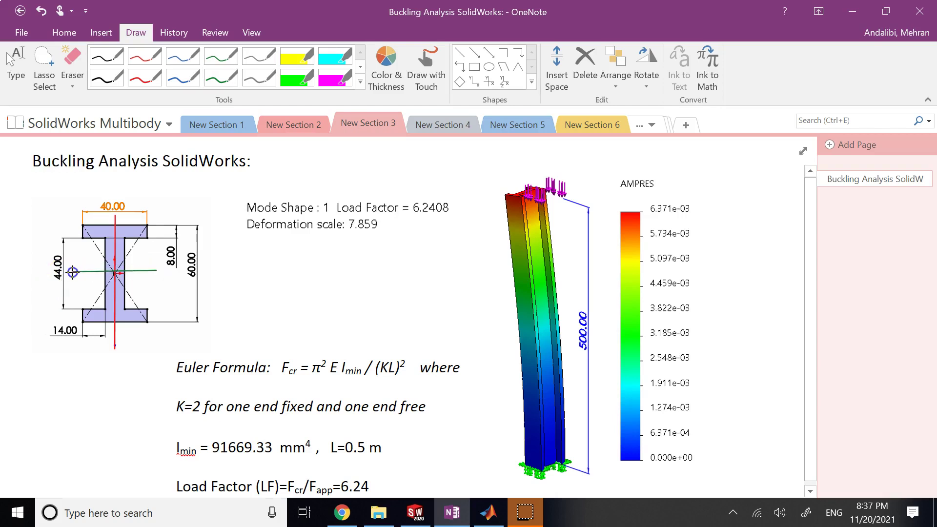
left_click(226, 309)
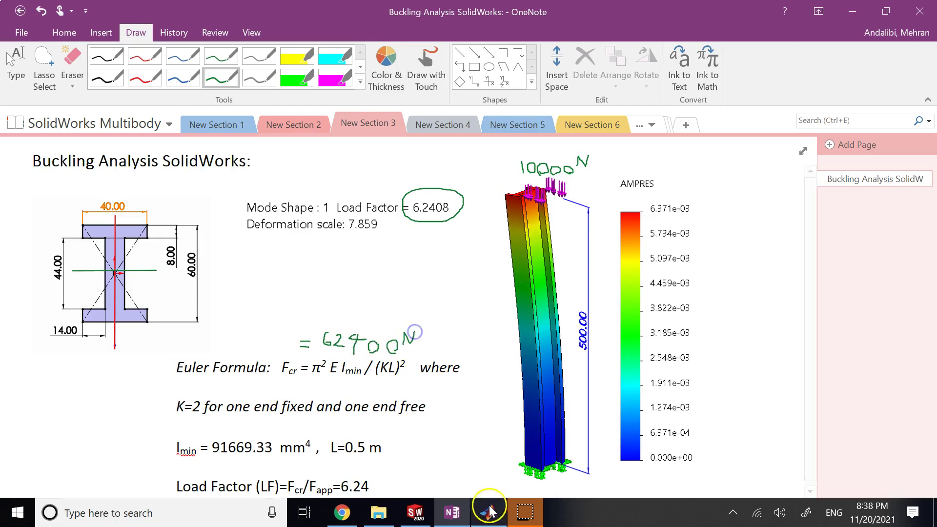
Step: Close Section Properties and create a new Buckling 1 study
left_click(419, 512)
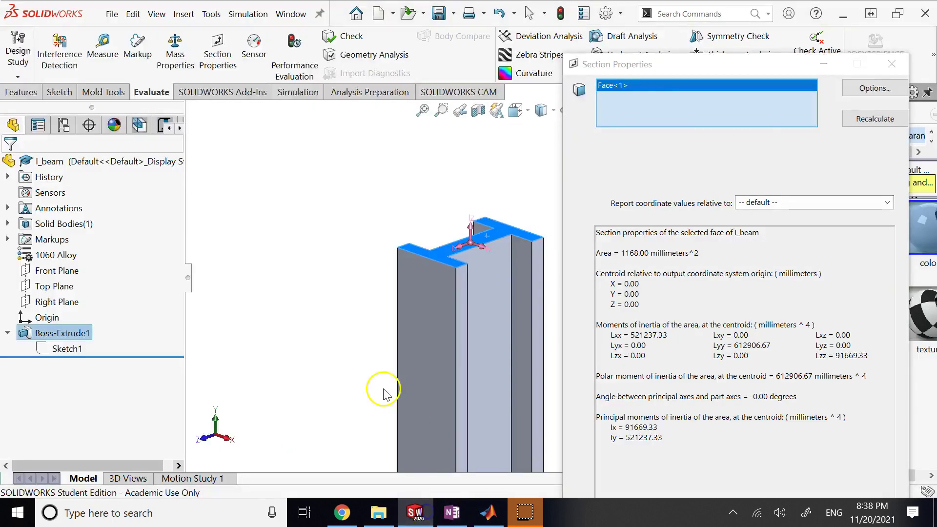
left_click(892, 64)
left_click(426, 190)
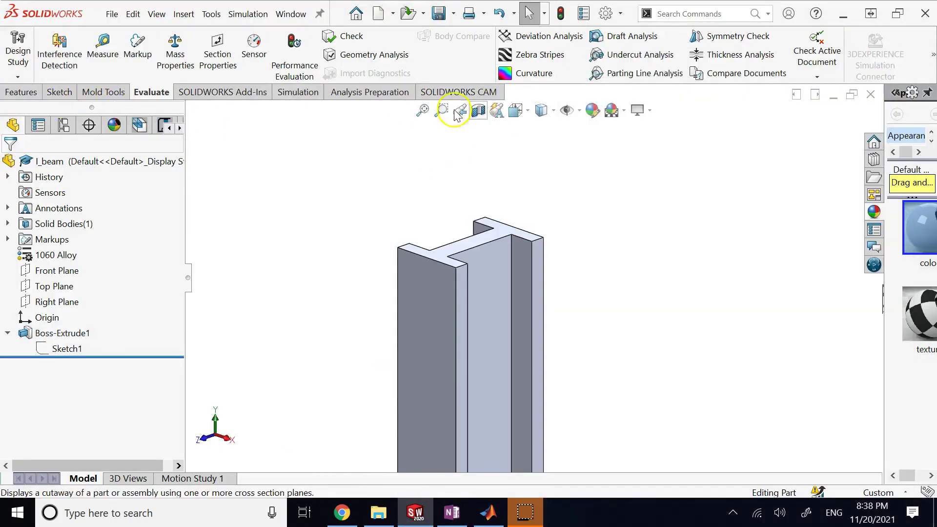
left_click(282, 94)
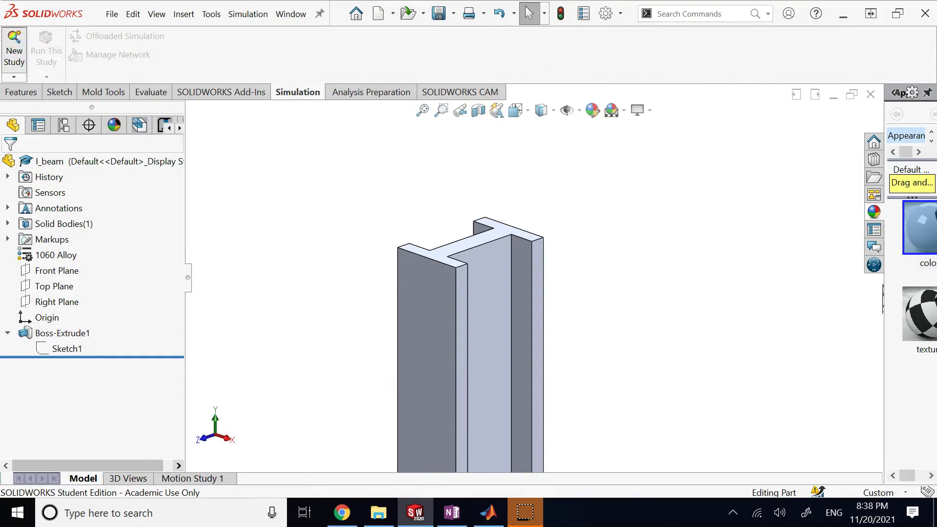
left_click(14, 49)
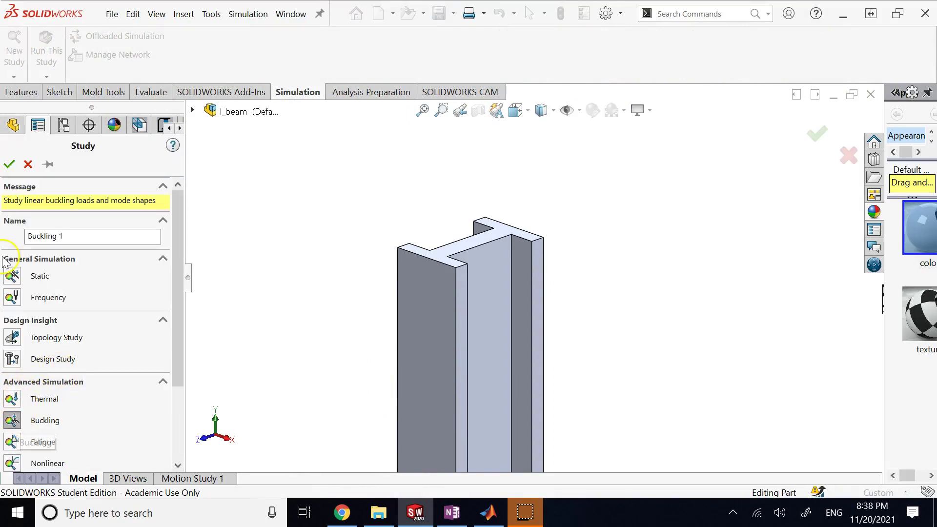
left_click(10, 166)
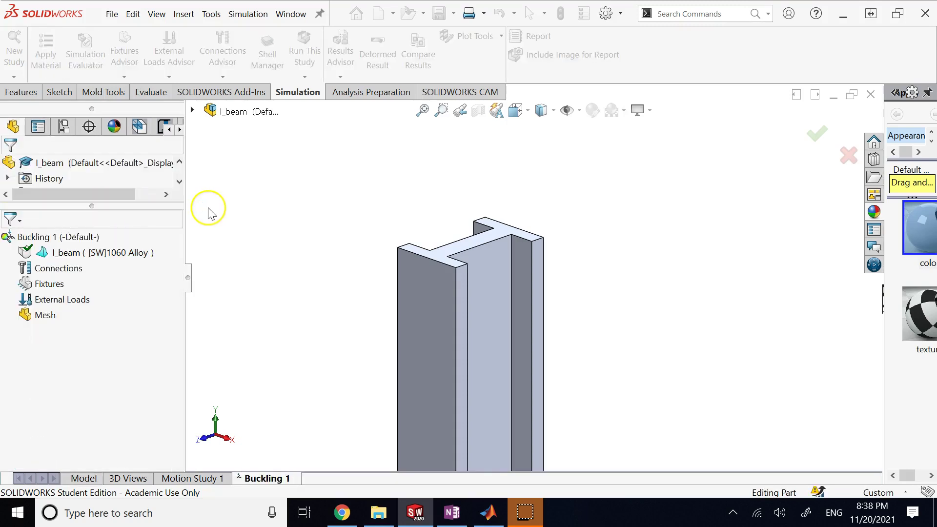
Step: Add a Fixed-1 fixed-geometry support on the I-beam's bottom face
right_click(49, 283)
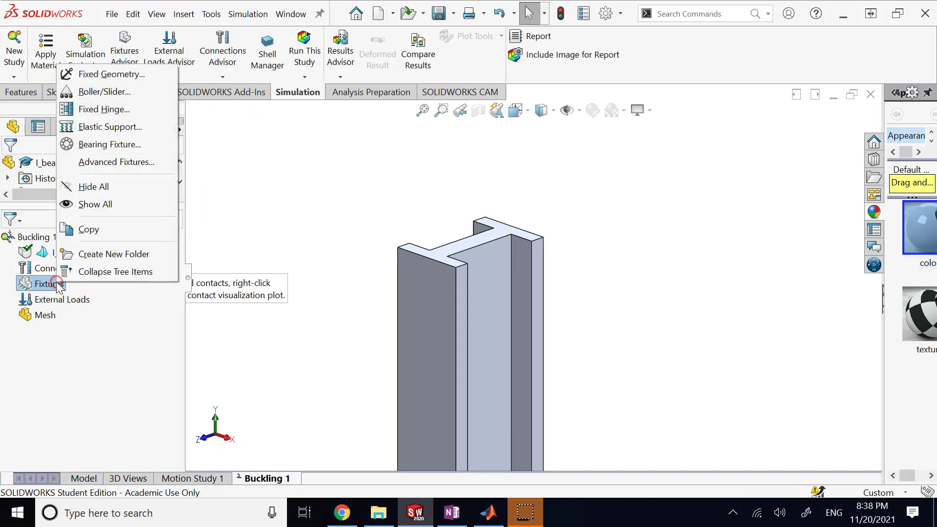
left_click(98, 74)
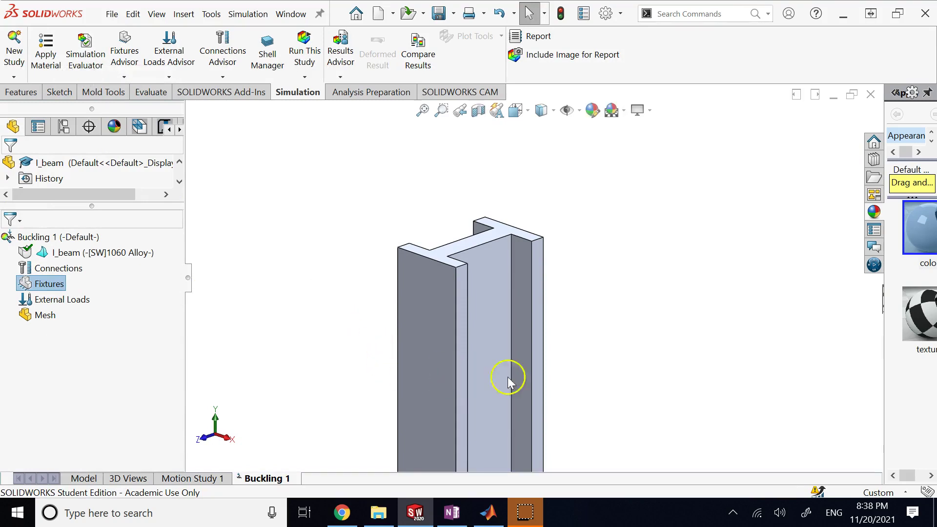
scroll(560, 392, "up", 5)
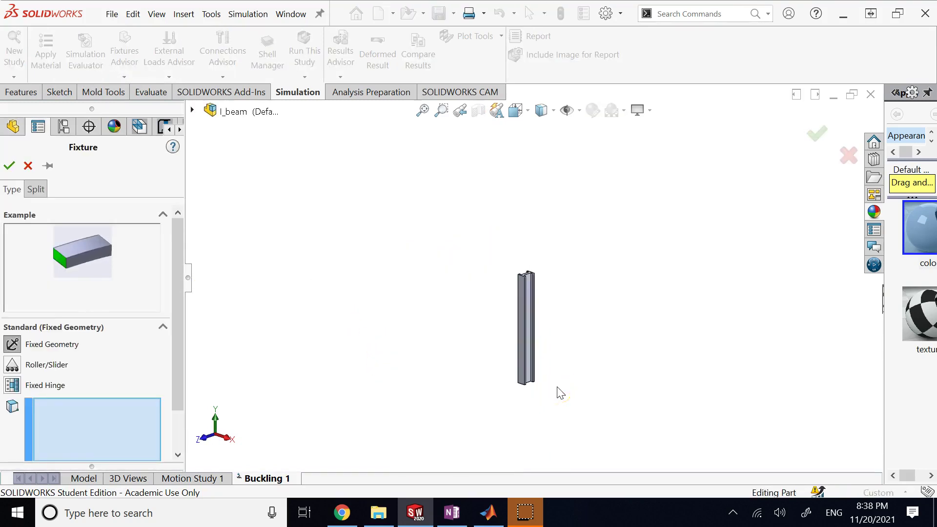
middle_click_drag(557, 391, 505, 371)
left_click(465, 261)
middle_click_drag(465, 261, 476, 304)
left_click(475, 304)
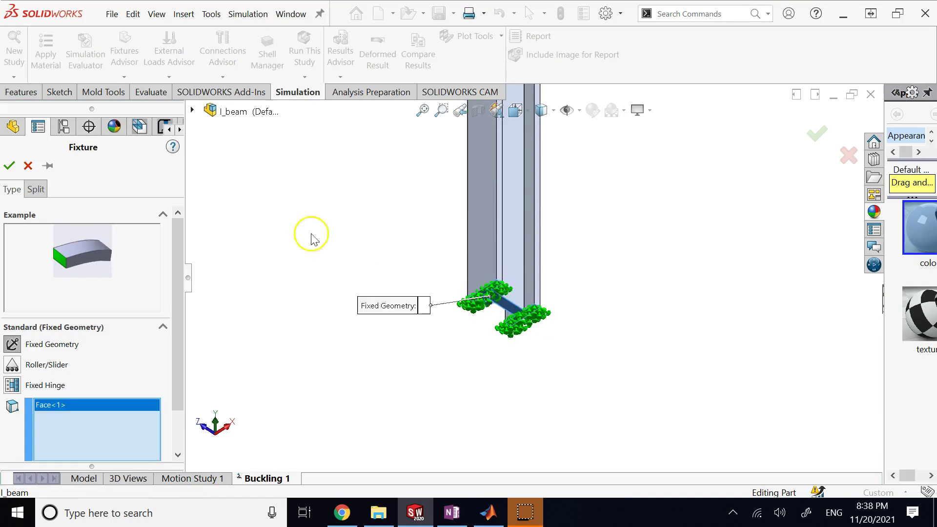
left_click(10, 166)
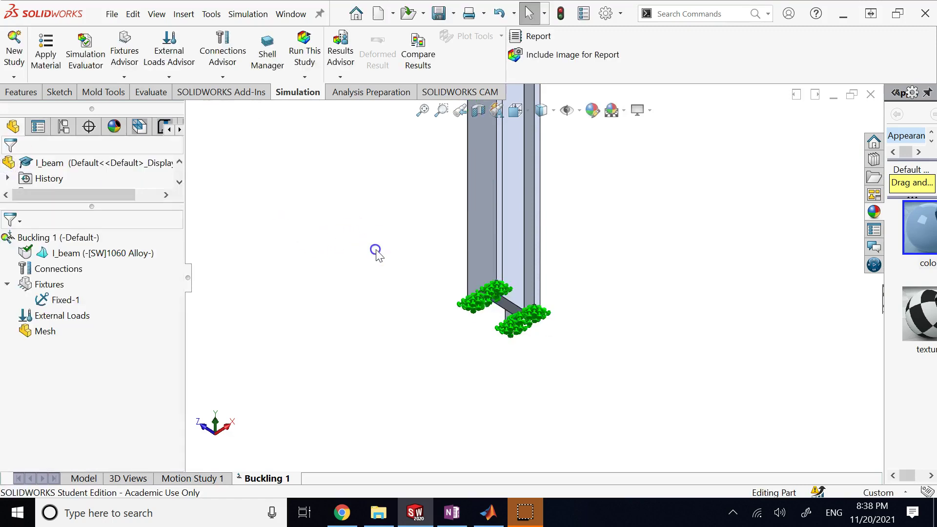
middle_click_drag(377, 254, 521, 157)
scroll(517, 195, "down", 5)
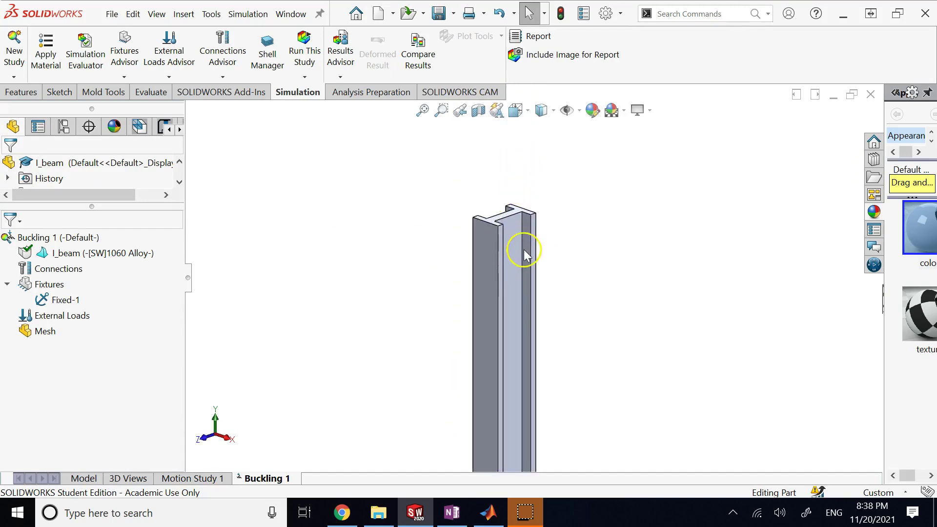
scroll(524, 218, "down", 2)
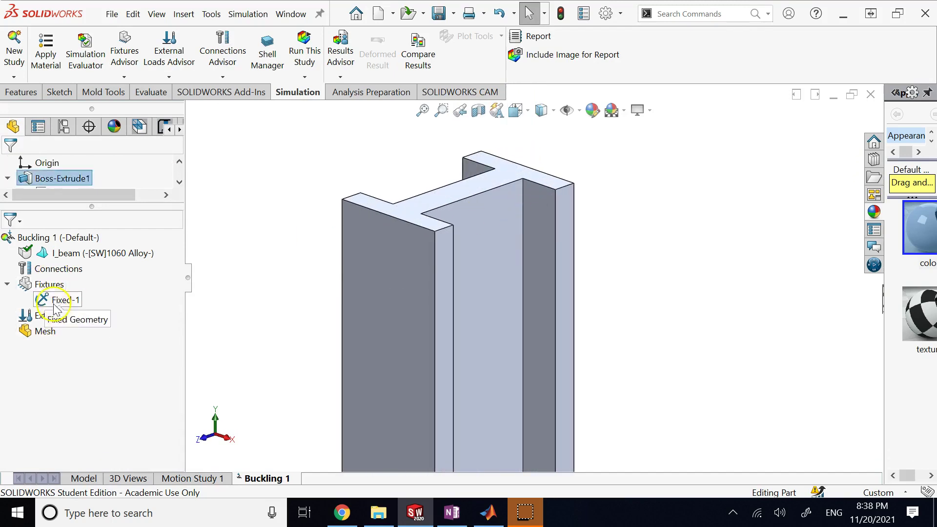
Step: Apply a 10,000 N force to the beam's top face, then mesh and run the study
right_click(56, 323)
key("Escape")
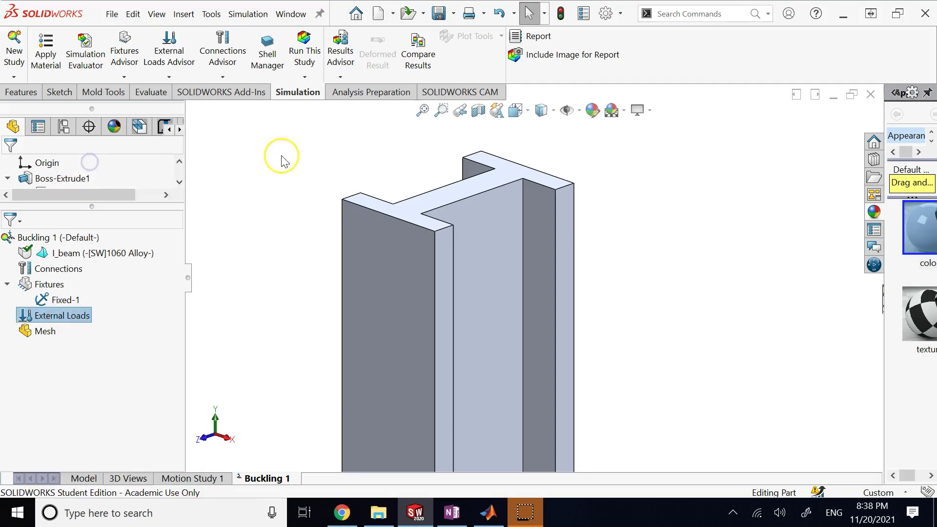
left_click(384, 213)
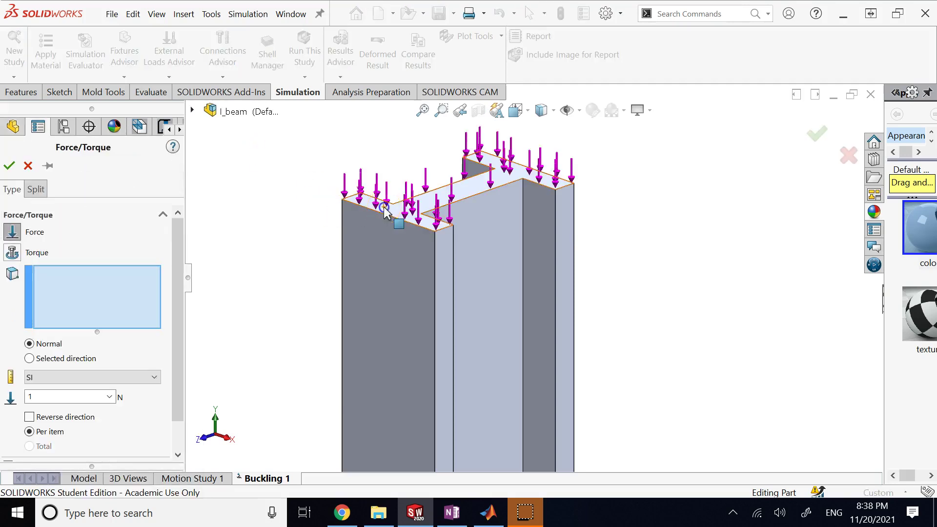
double_click(37, 395)
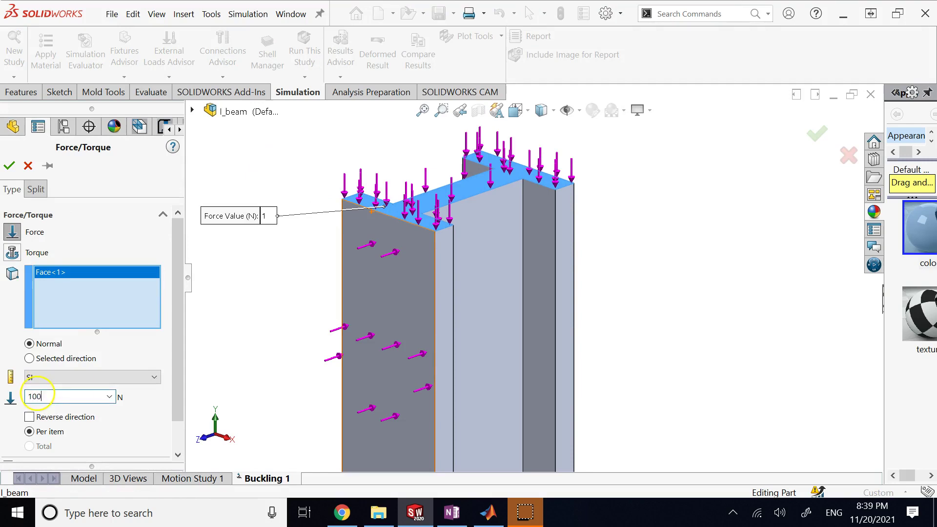
left_click(11, 168)
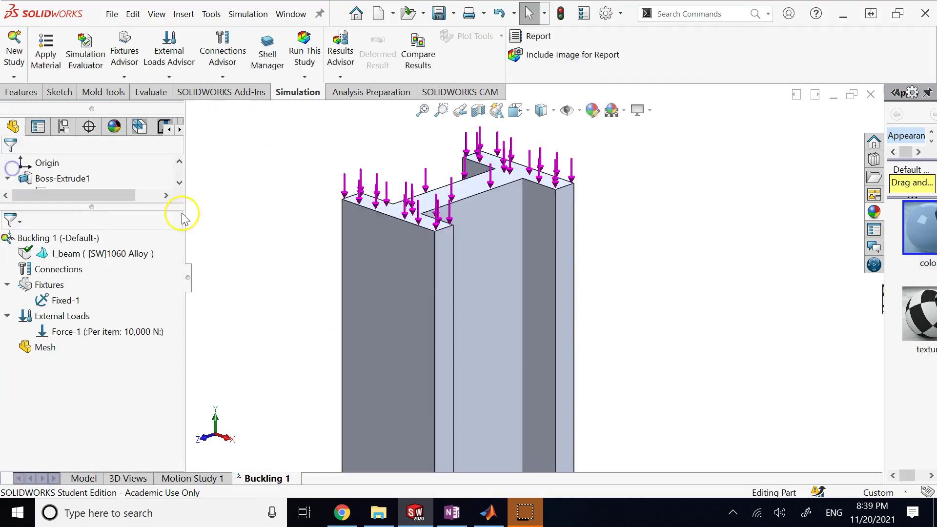
right_click(44, 348)
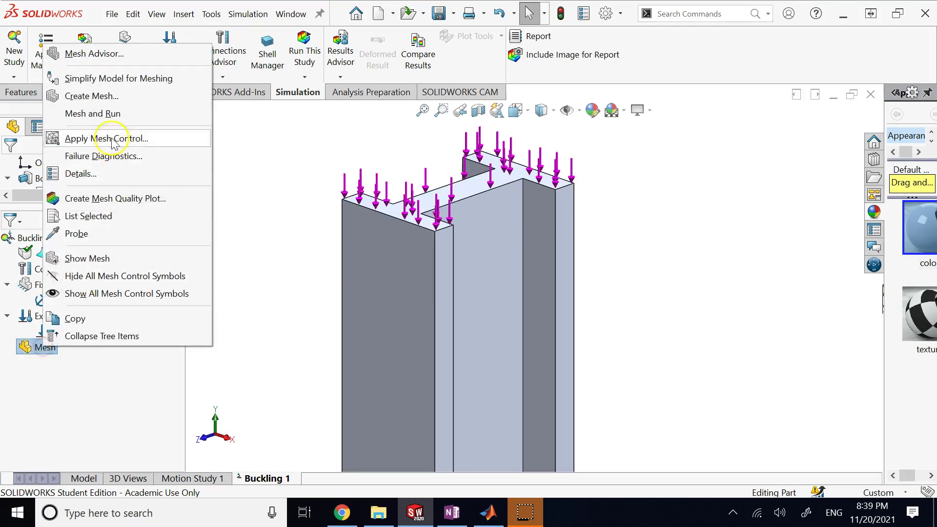
left_click(97, 113)
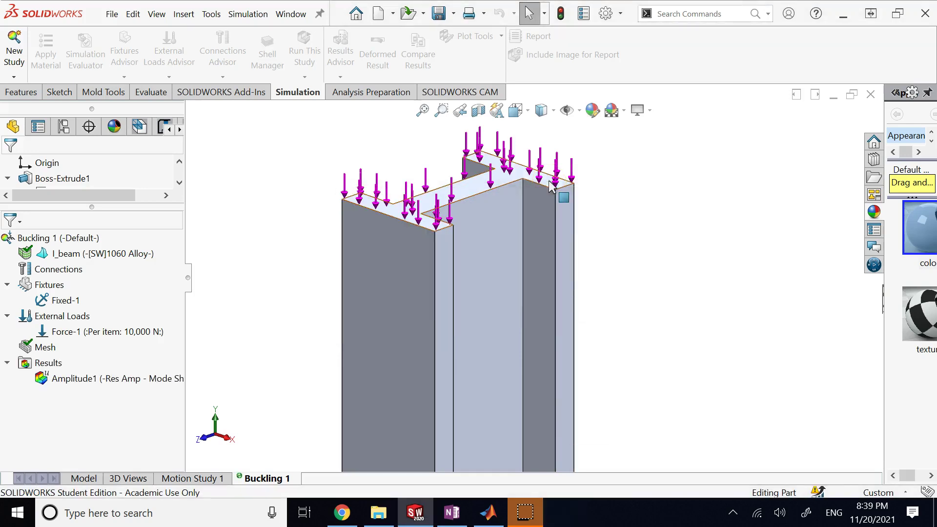
Step: Rotate and zoom to inspect the buckled I-beam for mode shape 1, load factor 6.2408
left_click(559, 225)
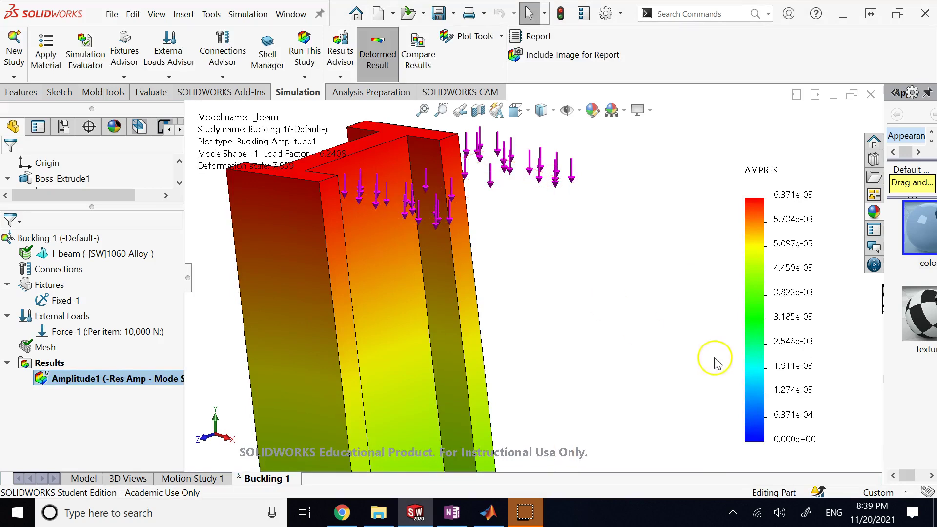
mouse_move(335, 161)
middle_mouse_down()
mouse_move(368, 236)
mouse_move(335, 195)
middle_mouse_up()
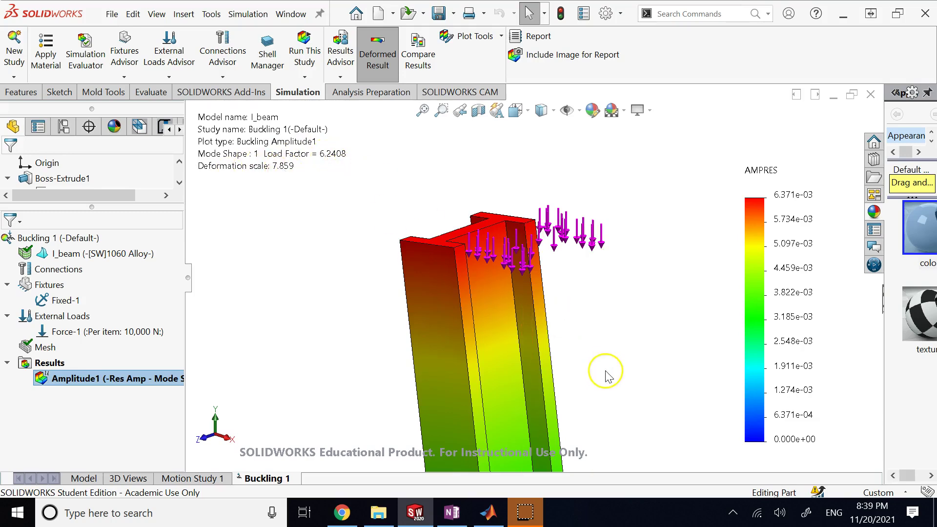
scroll(607, 372, "down", 5)
scroll(537, 288, "down", 3)
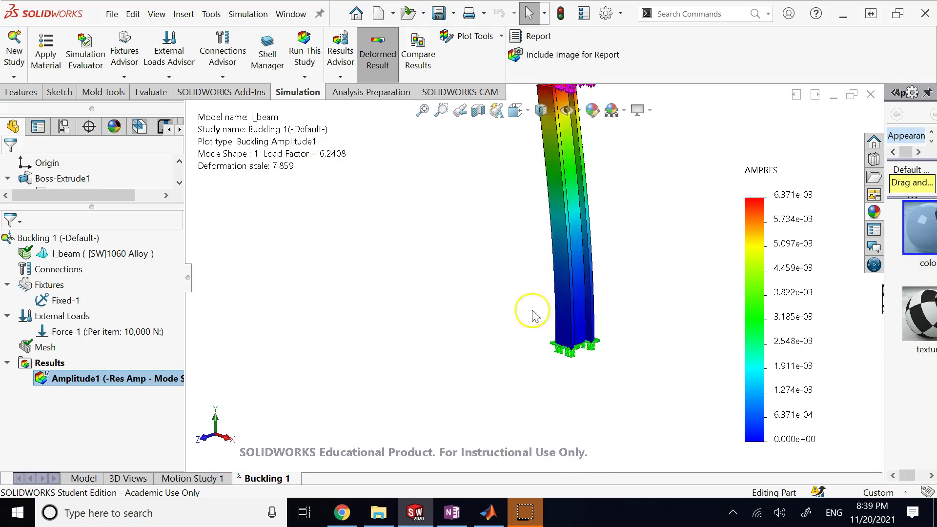
scroll(549, 168, "up", 3)
scroll(559, 314, "down", 3)
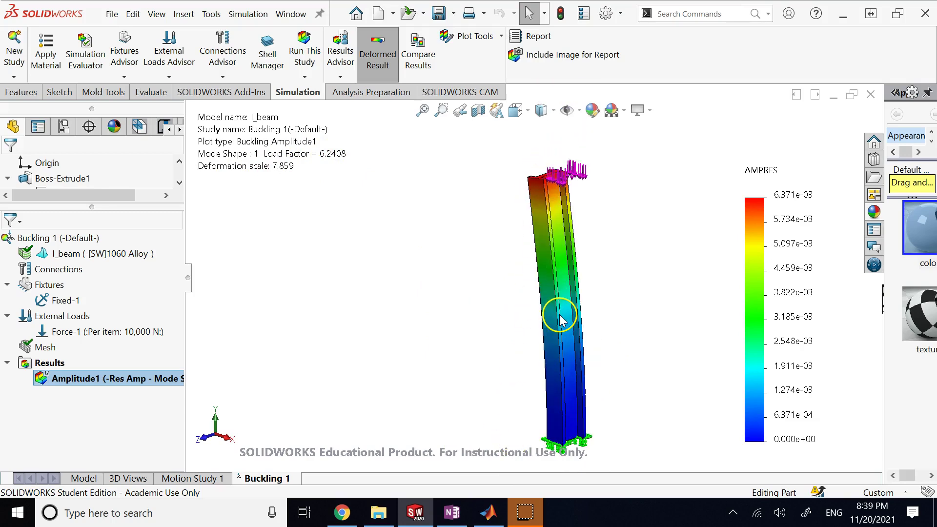
scroll(560, 320, "up", 1)
scroll(560, 319, "down", 1)
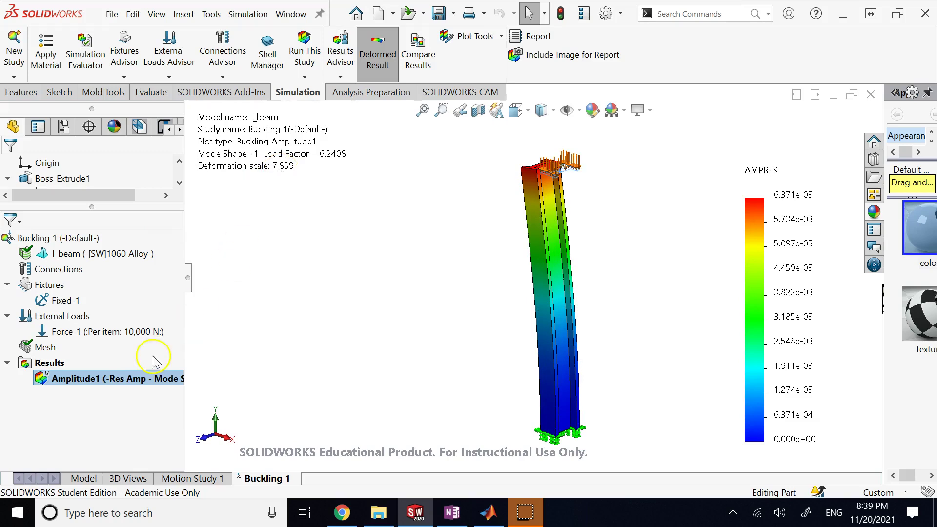
left_click(123, 384)
right_click(100, 380)
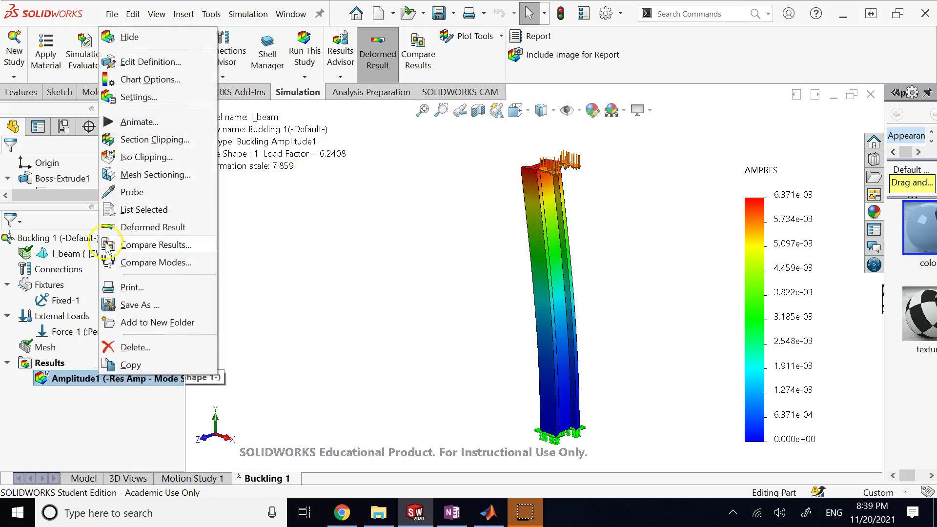
left_click(142, 125)
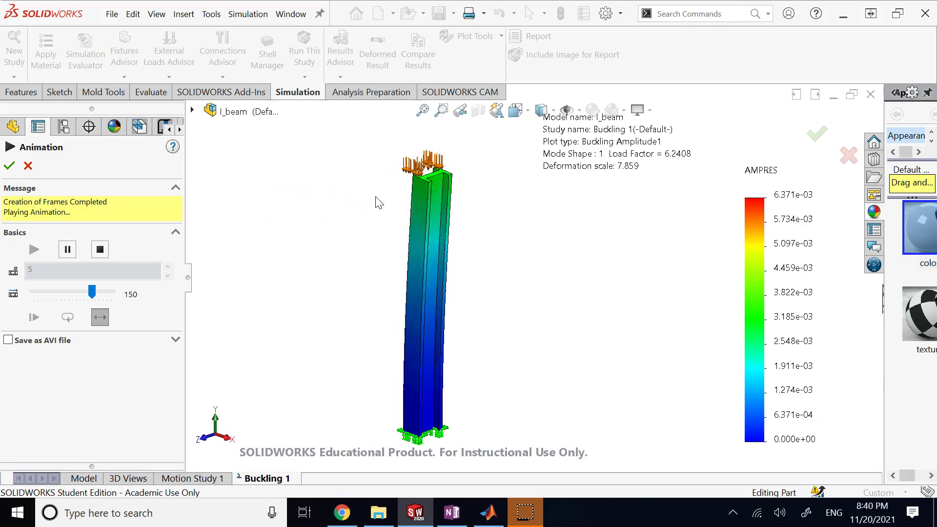
left_click(28, 166)
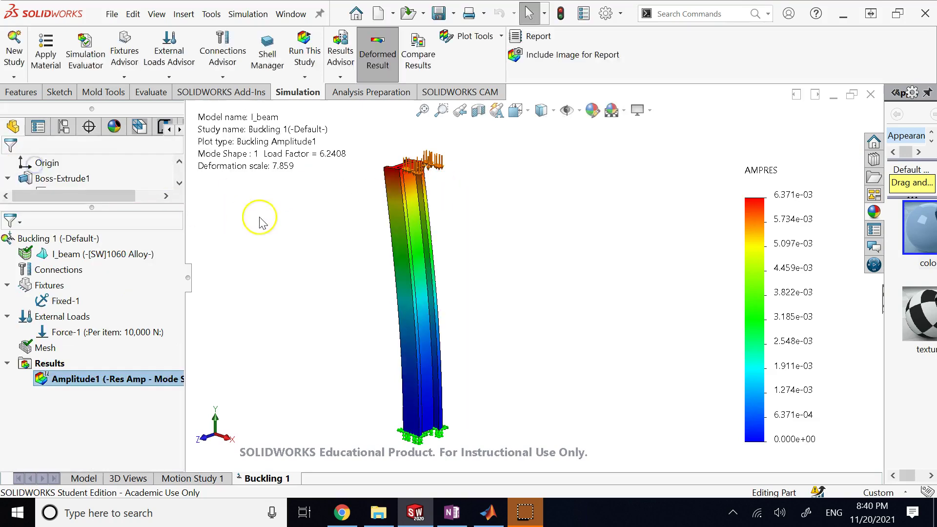
Step: Set the Amplitude1 plot to true-scale deformation and animate its mode shape
right_click(82, 380)
left_click(130, 69)
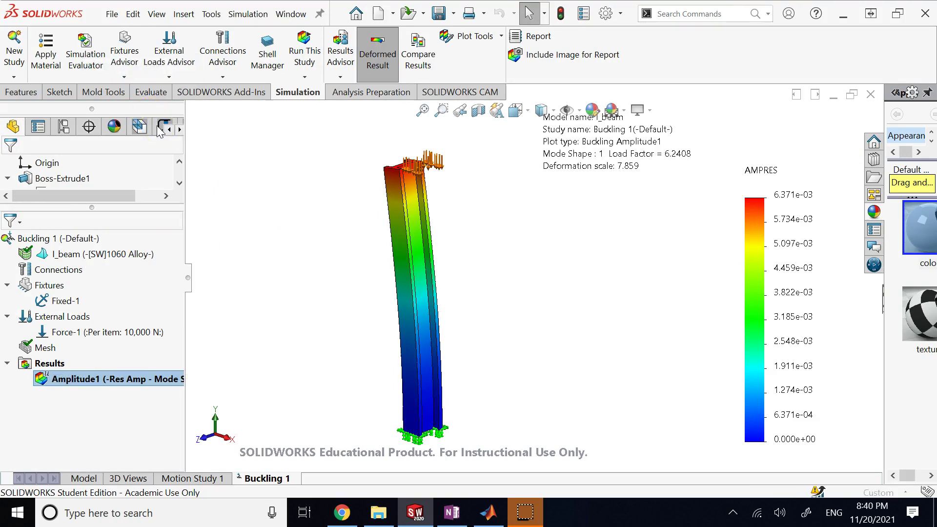
left_click(66, 346)
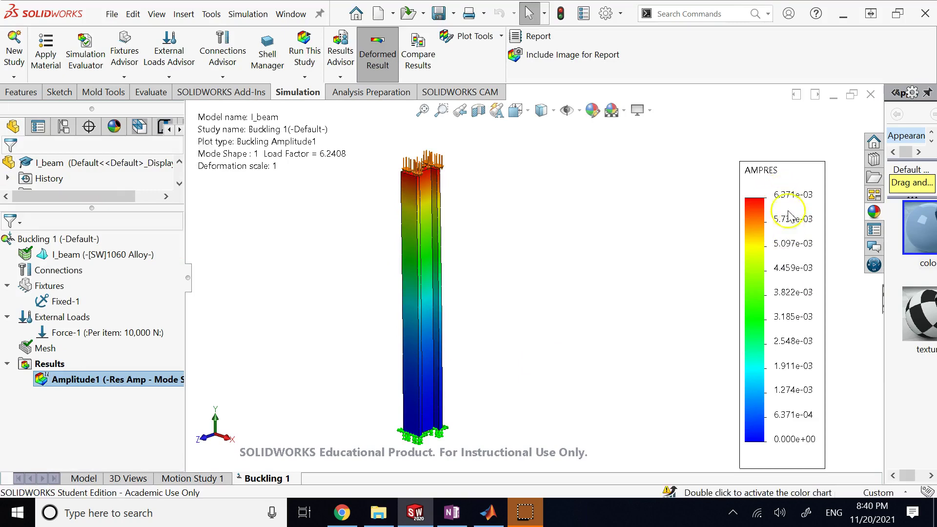
right_click(105, 379)
left_click(141, 129)
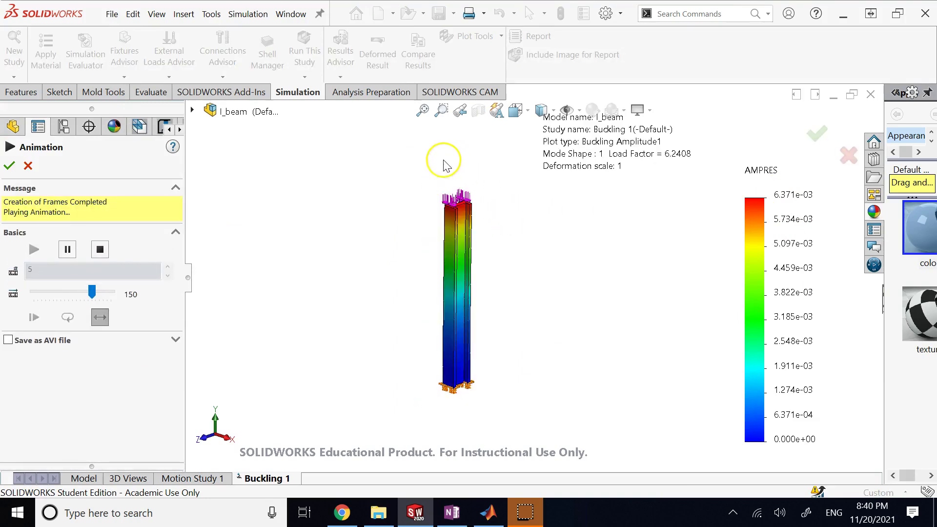
Step: Zoom in on the animated beam, then close the animation, leaving the static scale-1 plot
scroll(469, 229, "down", 3)
scroll(495, 234, "down", 3)
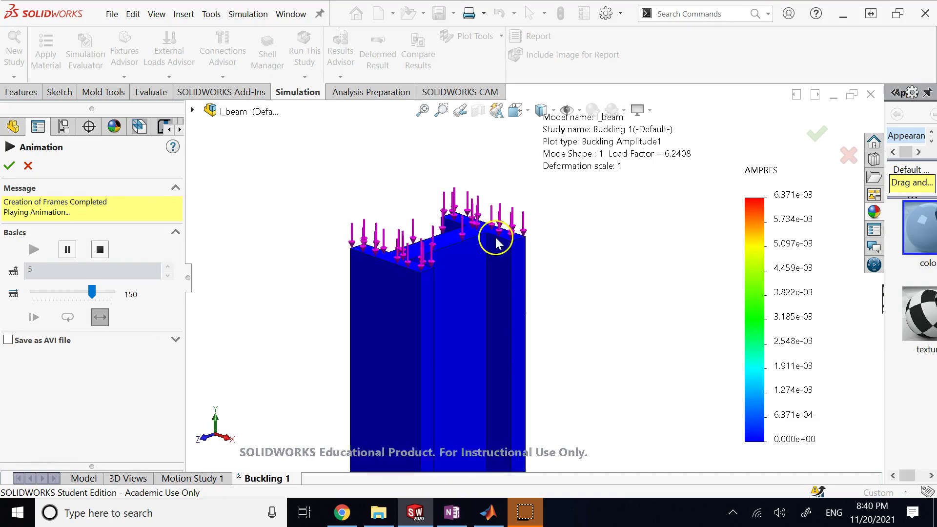
left_click(603, 280)
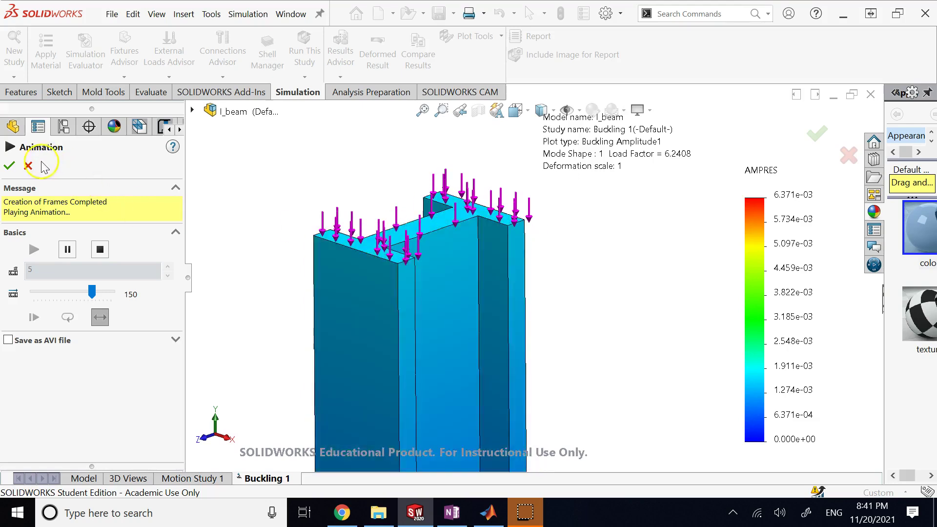
left_click(9, 166)
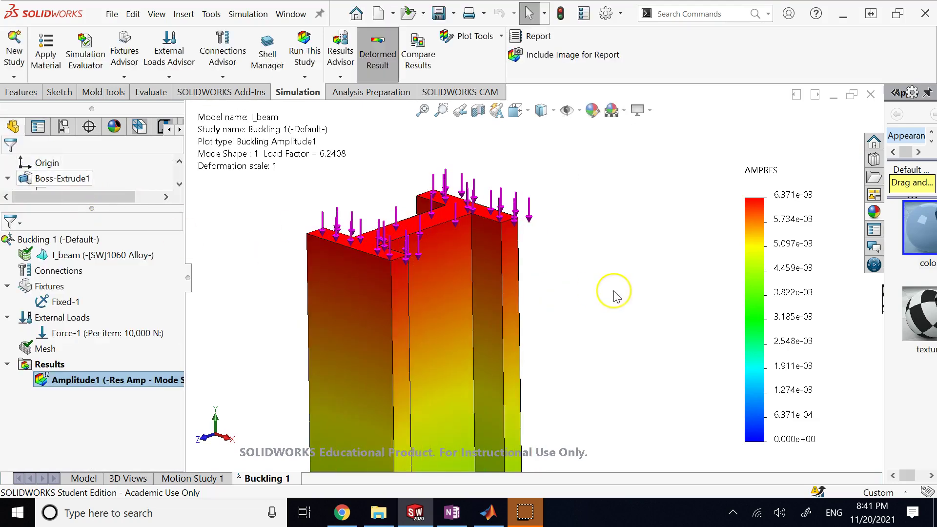
Step: Re-centre the view and show the bent I-beam at deformation scale 7.859
scroll(412, 334, "up", 5)
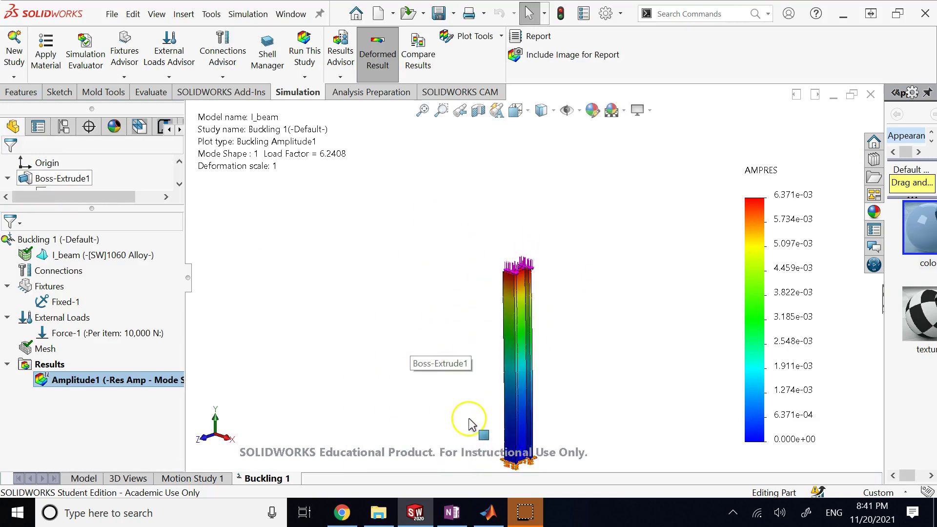
key("ctrl+Right")
key("ctrl+Up")
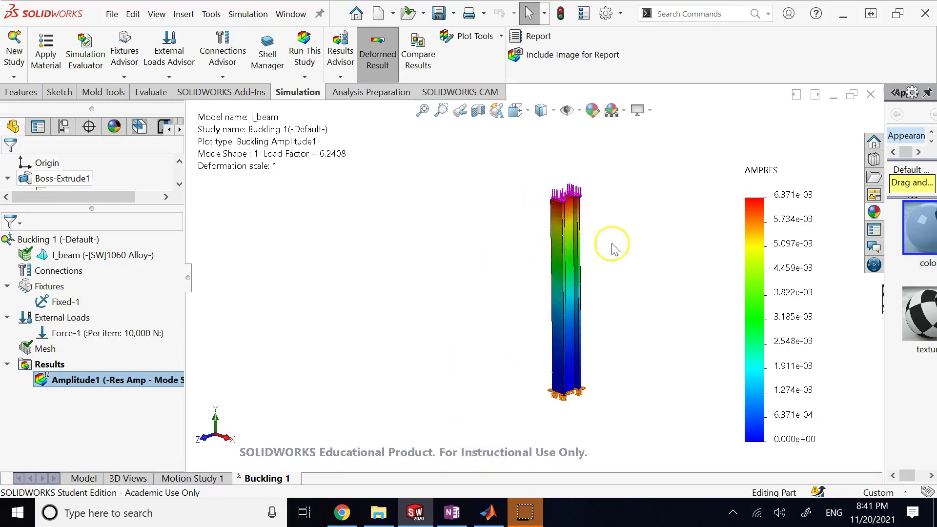
scroll(616, 257, "down", 3)
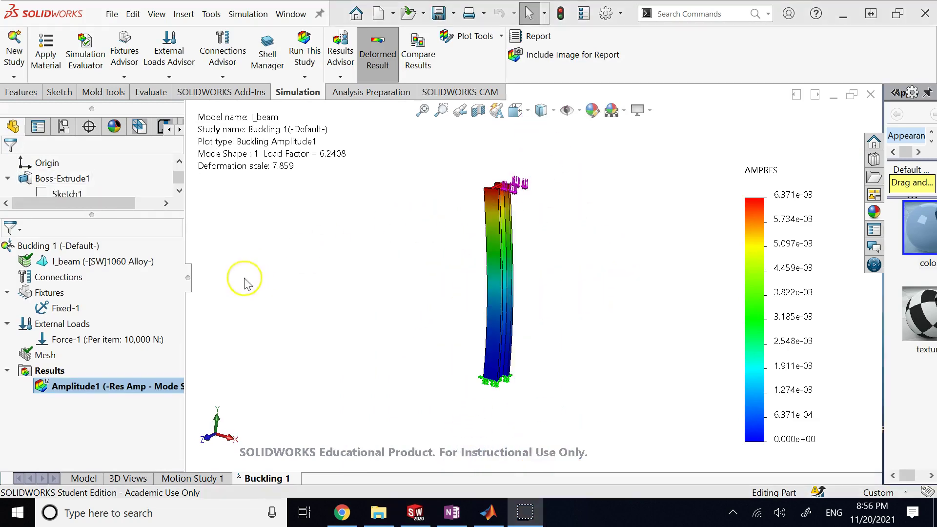
right_click(58, 295)
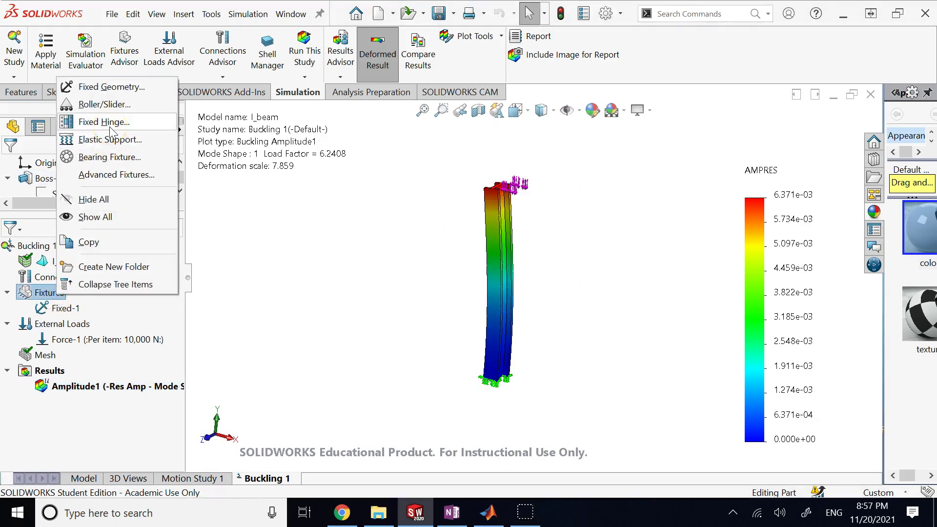
left_click(112, 111)
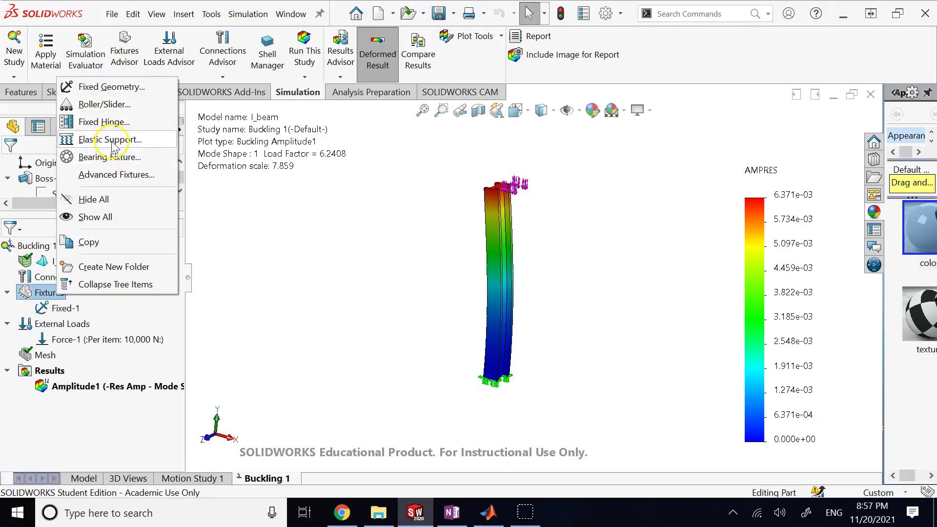
left_click(593, 231)
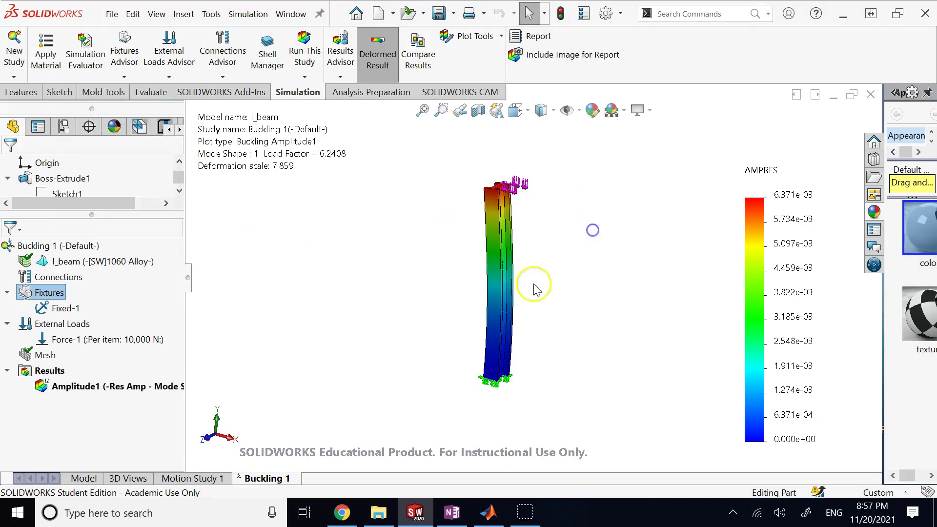
Step: In the OneNote buckling notes, draw green arrows at the bent column's left side and pointing up to Fcr
left_click(454, 513)
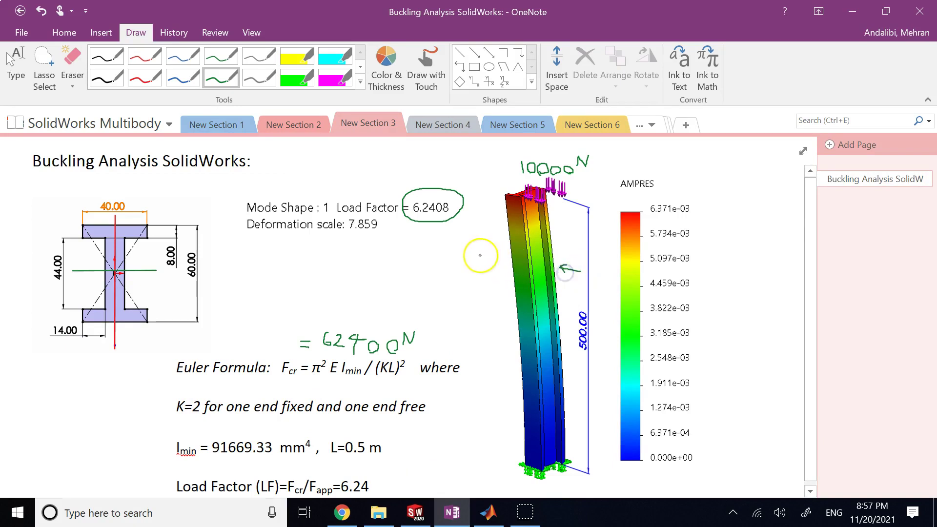
left_click_drag(473, 252, 496, 259)
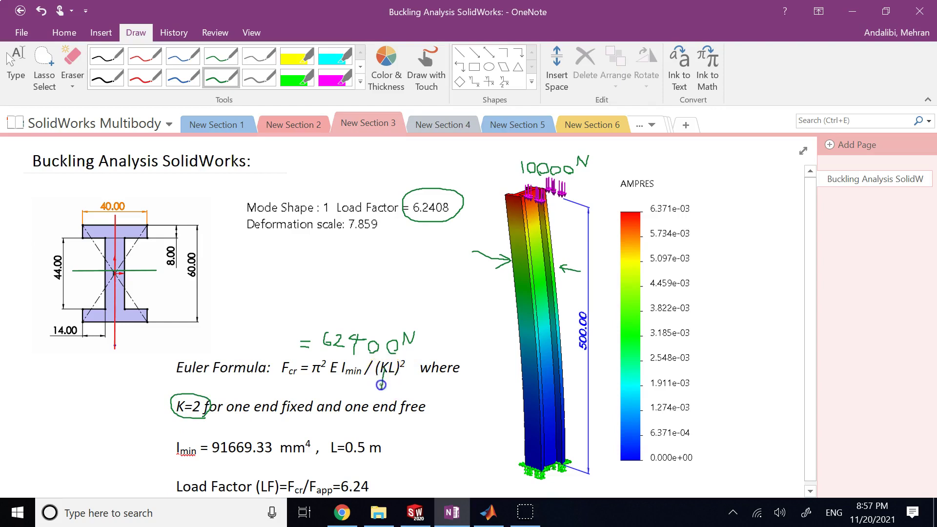
left_click_drag(283, 359, 280, 384)
Step: Return to SOLIDWORKS showing the Buckling 1 mode shape 1 plot with load factor 6.2408
left_click(415, 511)
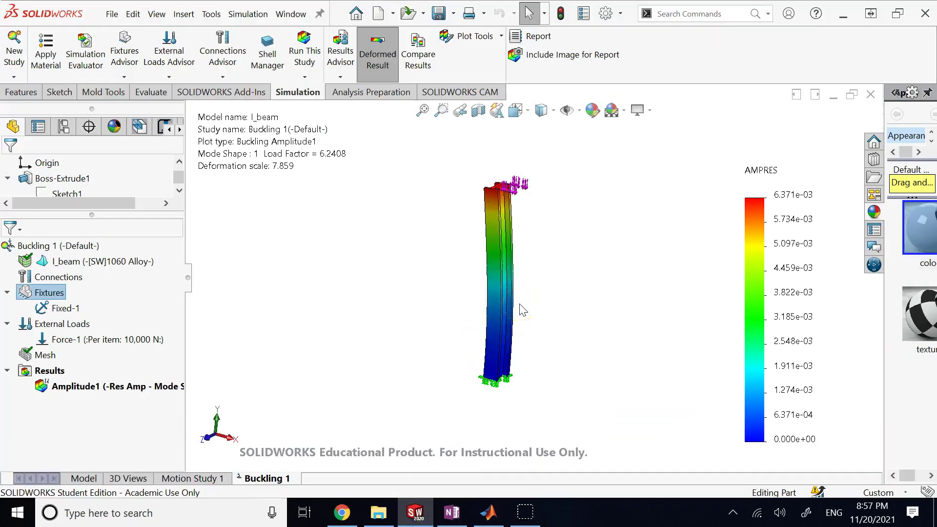